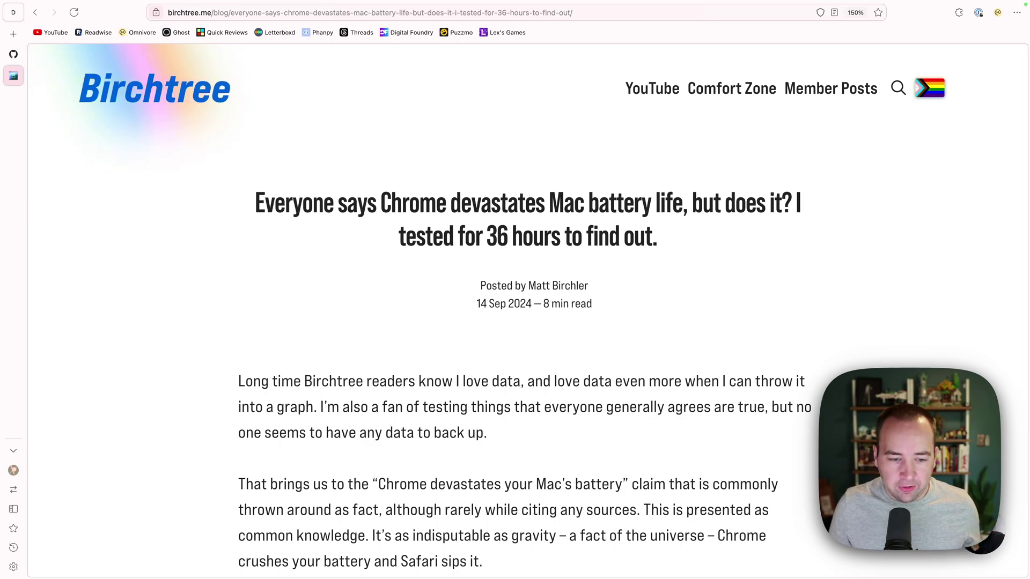
pyautogui.scroll(-5, 515, 322)
pyautogui.scroll(-5, 514, 322)
pyautogui.scroll(-4, 515, 322)
pyautogui.scroll(-3, 516, 322)
pyautogui.scroll(-3, 516, 322)
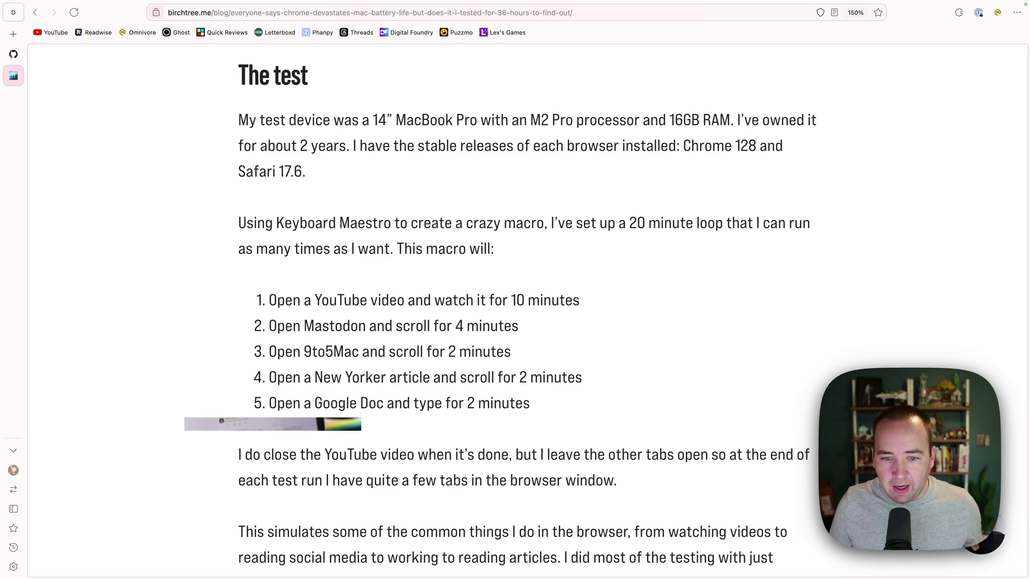
pyautogui.scroll(-3, 515, 322)
pyautogui.scroll(-1, 515, 322)
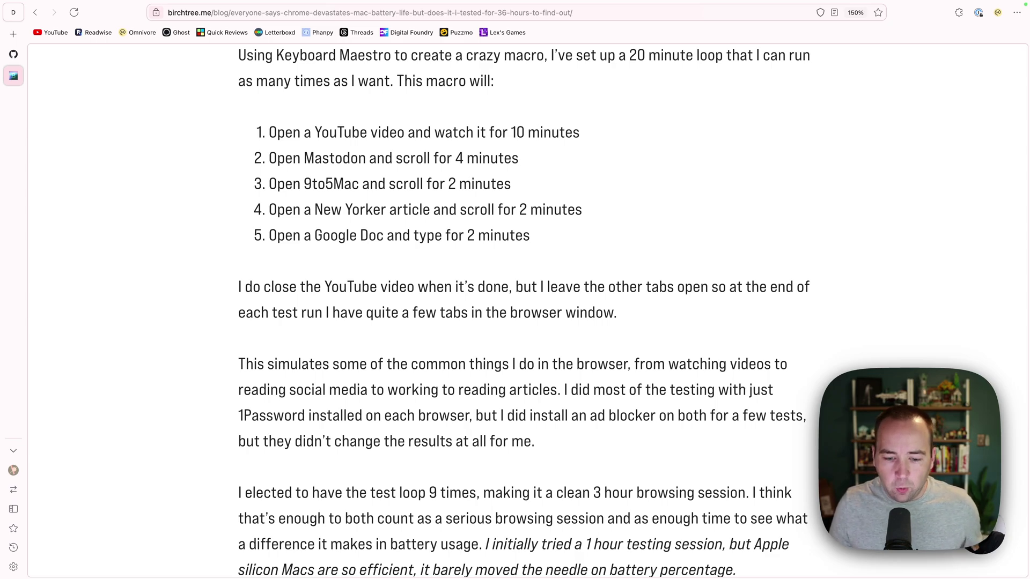
pyautogui.scroll(-1, 515, 306)
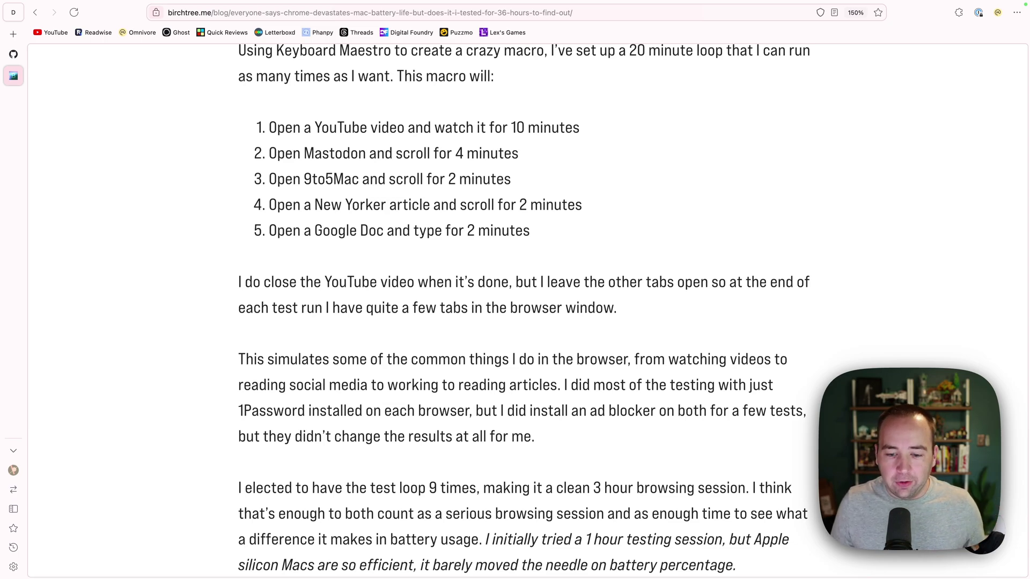
pyautogui.scroll(-4, 523, 321)
pyautogui.scroll(-3, 523, 322)
pyautogui.scroll(-3, 524, 322)
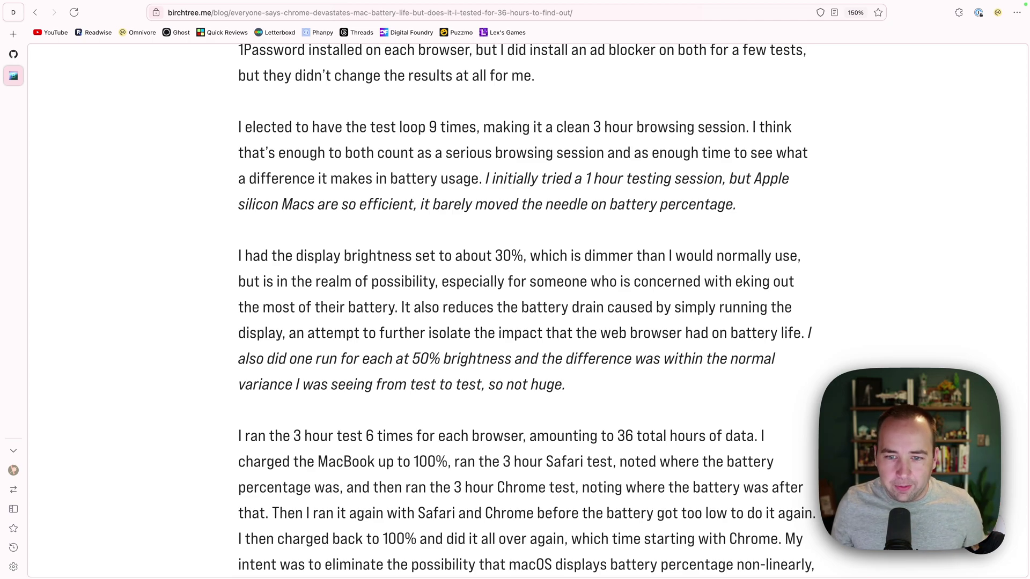
pyautogui.scroll(-5, 515, 323)
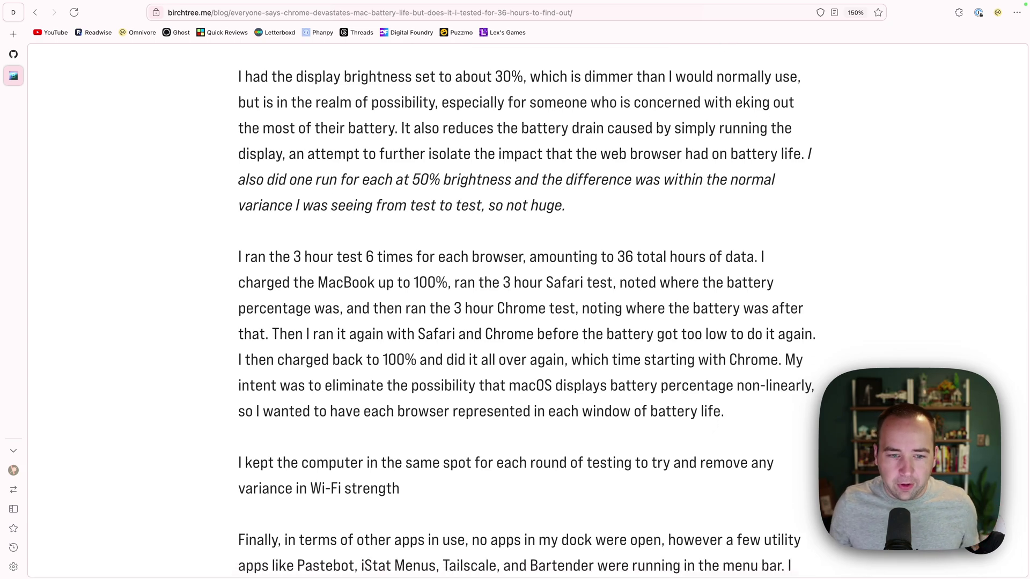
pyautogui.scroll(-5, 516, 322)
pyautogui.scroll(-3, 515, 322)
pyautogui.scroll(-3, 516, 321)
pyautogui.scroll(-3, 515, 323)
pyautogui.scroll(-3, 515, 322)
pyautogui.scroll(-2, 515, 323)
pyautogui.scroll(-2, 514, 321)
pyautogui.scroll(1, 515, 322)
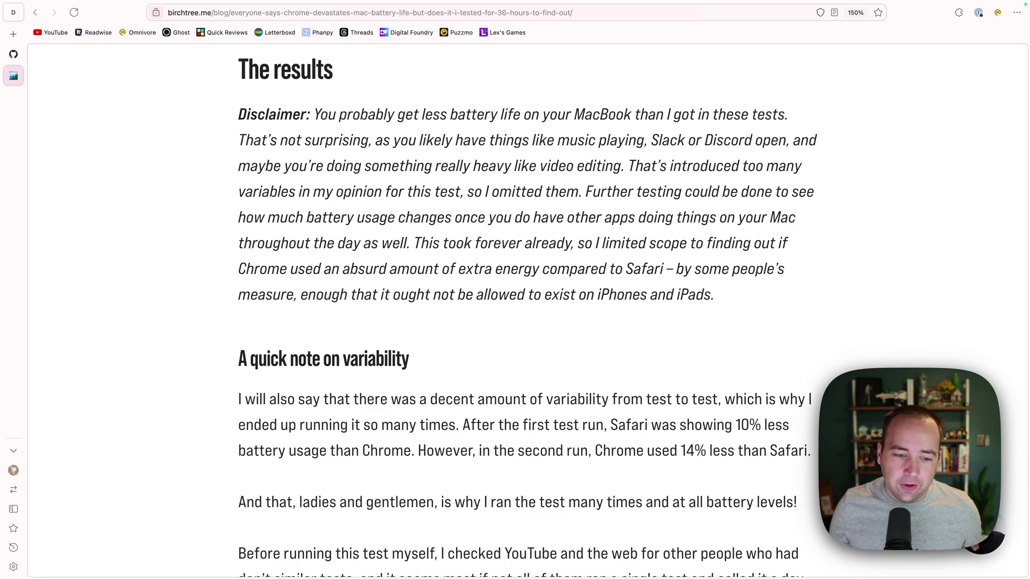
pyautogui.scroll(-4, 515, 305)
pyautogui.scroll(-3, 515, 305)
pyautogui.scroll(-1, 515, 306)
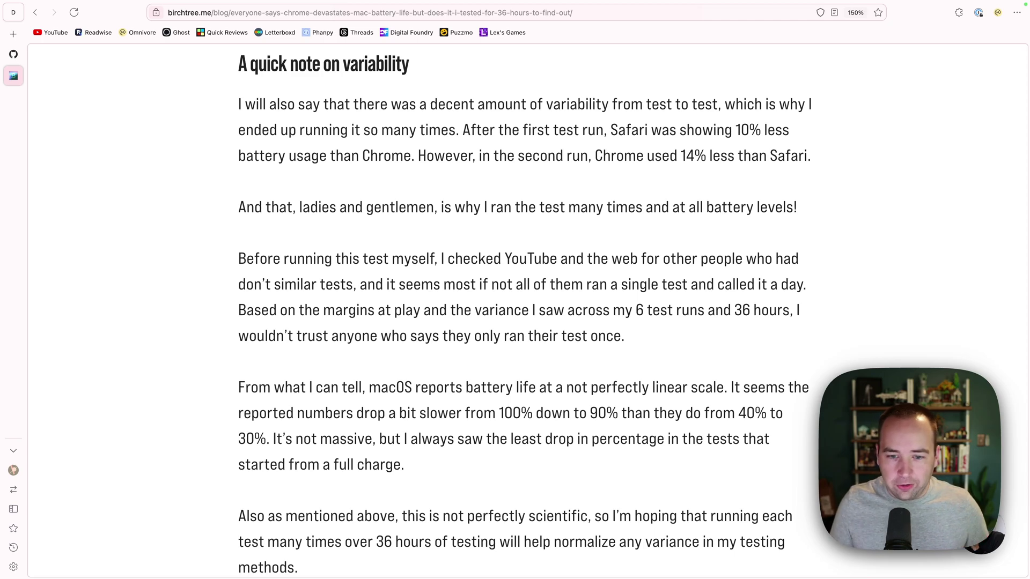
pyautogui.scroll(-5, 514, 306)
pyautogui.scroll(-3, 515, 305)
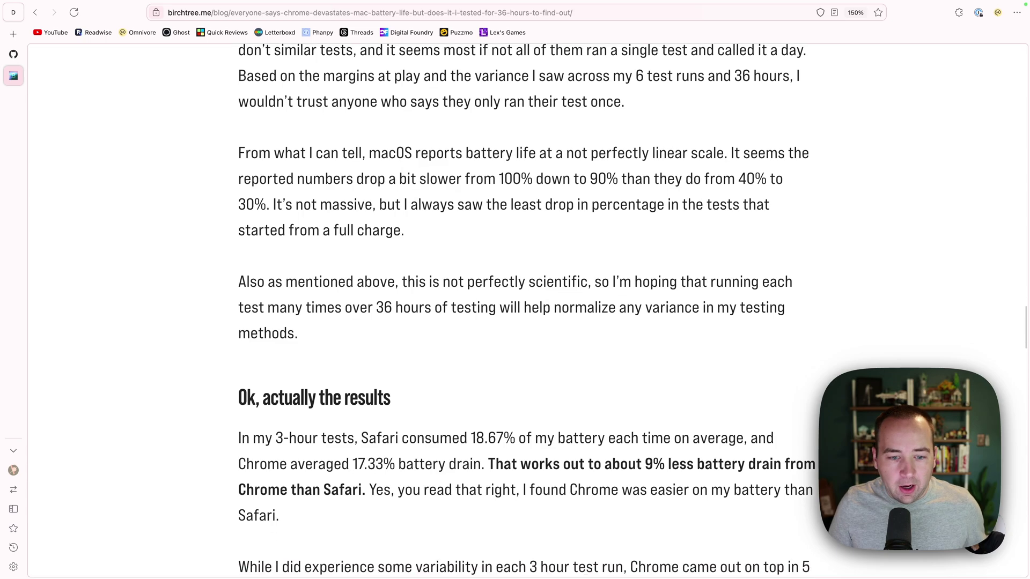
pyautogui.scroll(-3, 515, 307)
pyautogui.scroll(-2, 515, 307)
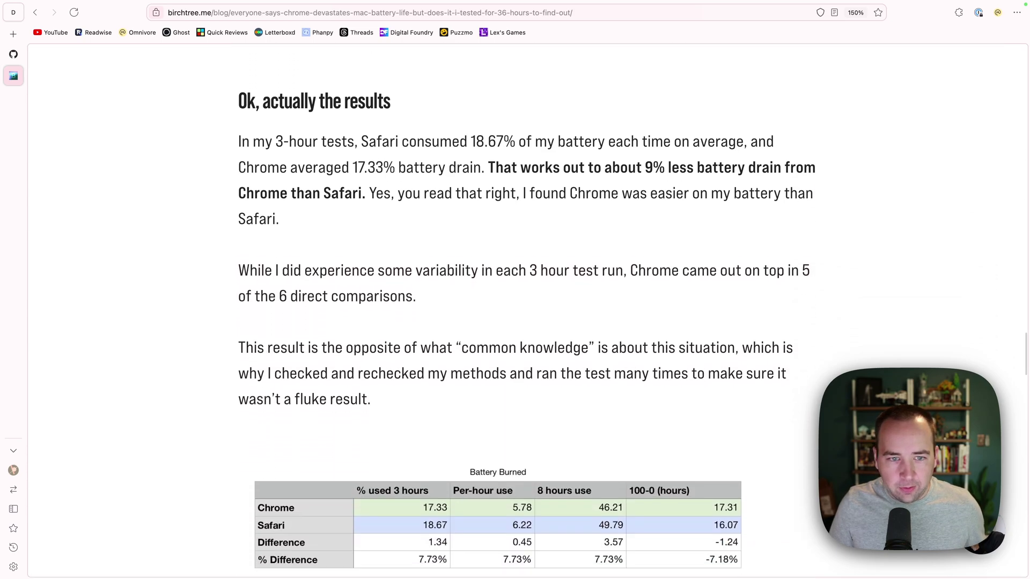
pyautogui.scroll(-2, 516, 306)
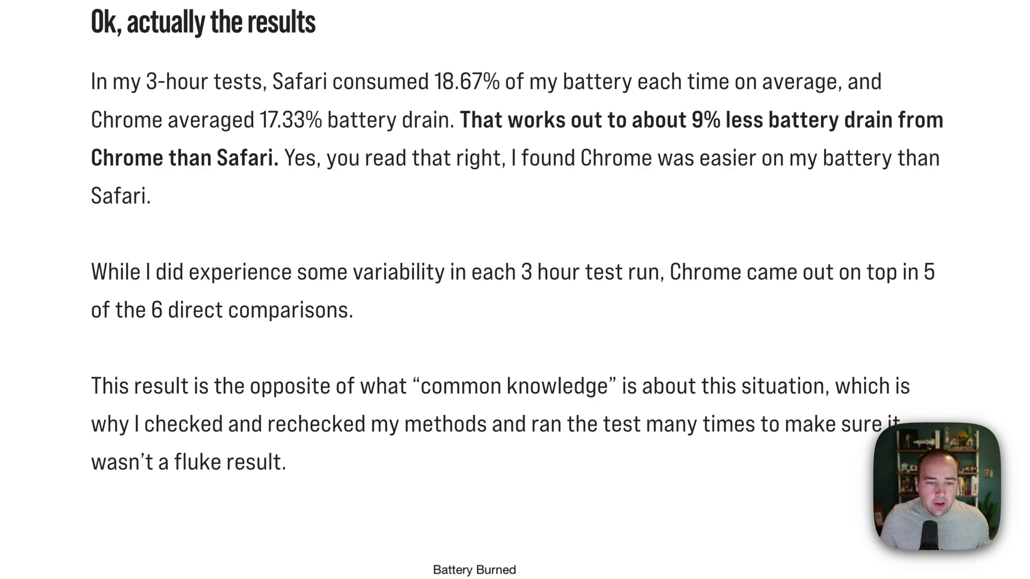
pyautogui.scroll(-3, 516, 290)
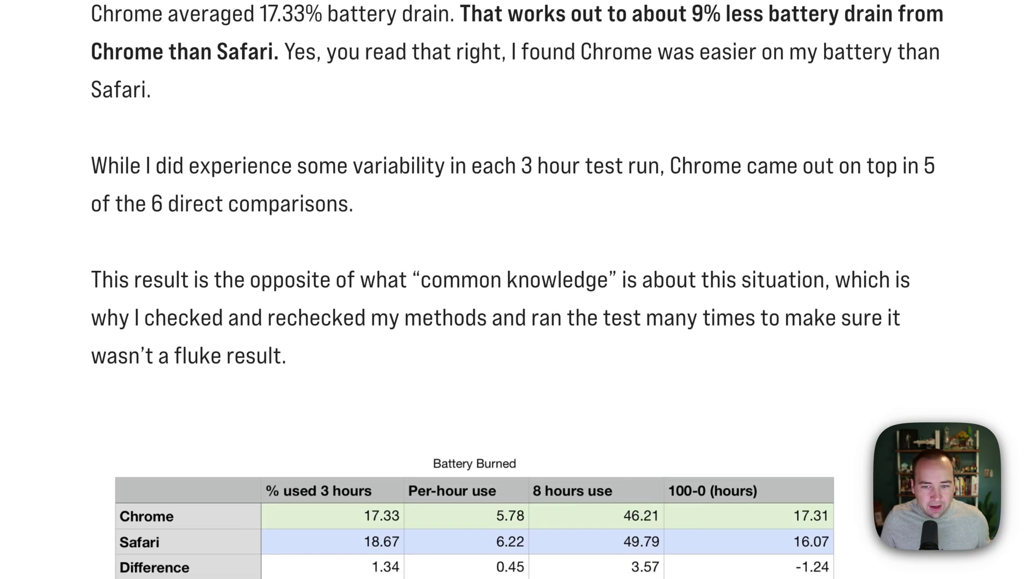
pyautogui.scroll(-3, 515, 290)
pyautogui.scroll(-3, 515, 290)
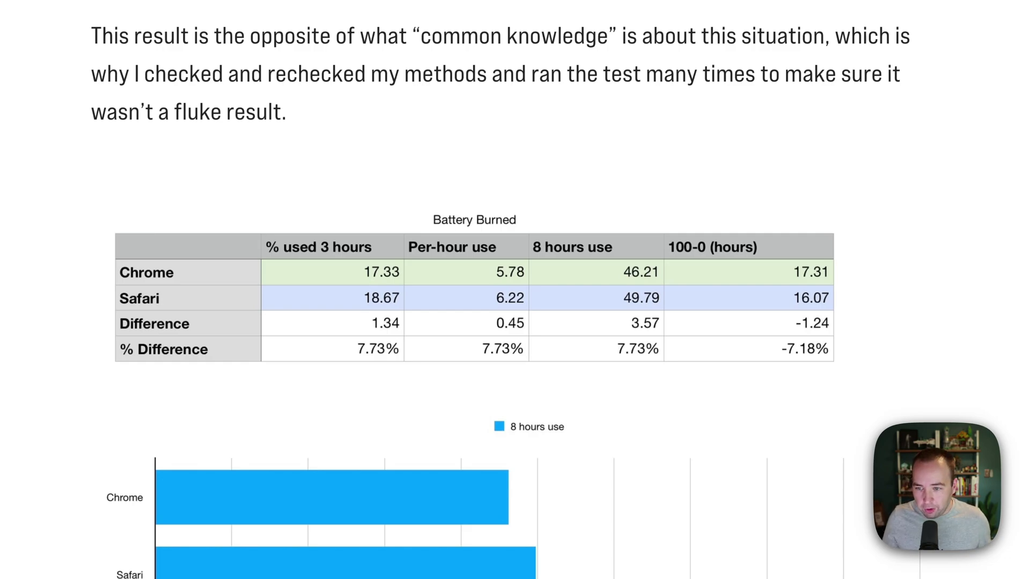
pyautogui.scroll(-5, 515, 290)
pyautogui.scroll(-5, 516, 291)
pyautogui.scroll(-3, 515, 290)
pyautogui.scroll(-2, 515, 290)
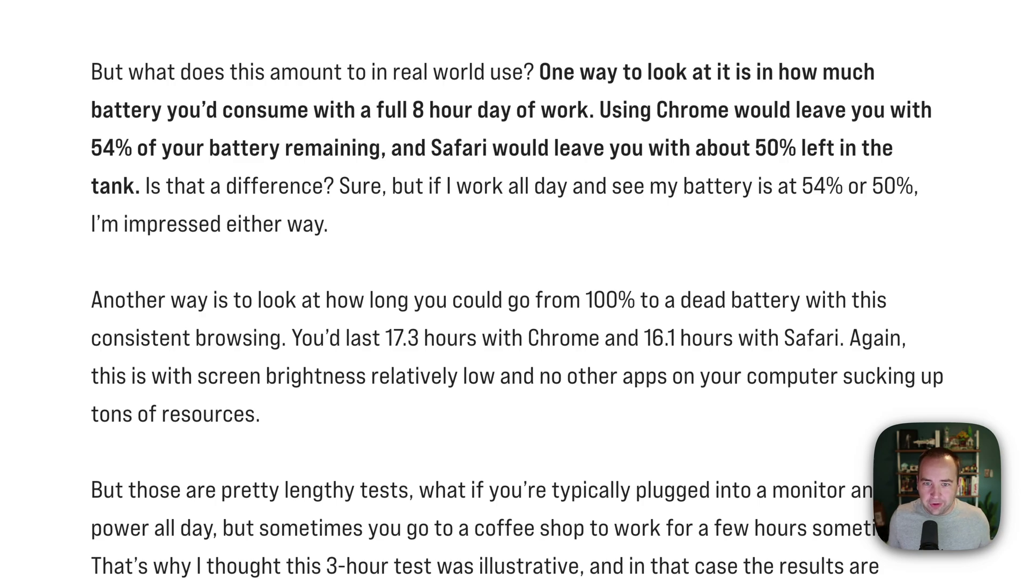
pyautogui.scroll(-8, 516, 290)
pyautogui.scroll(-4, 515, 289)
pyautogui.scroll(-1, 514, 290)
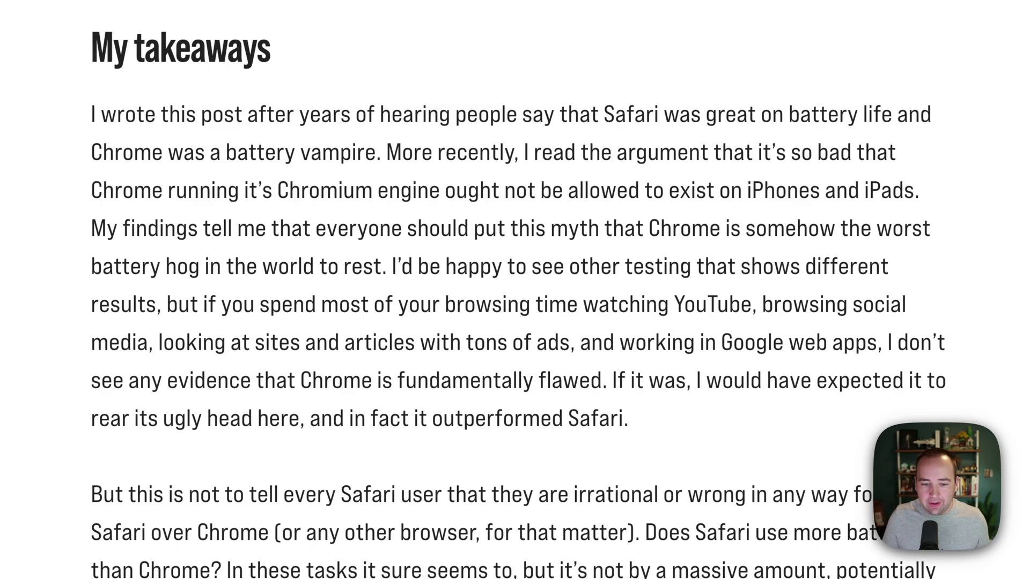
pyautogui.scroll(-5, 515, 290)
pyautogui.scroll(-5, 515, 290)
pyautogui.scroll(-3, 515, 290)
pyautogui.scroll(-3, 515, 290)
pyautogui.scroll(-4, 516, 290)
pyautogui.scroll(-4, 515, 289)
pyautogui.scroll(-3, 515, 289)
pyautogui.scroll(-2, 516, 290)
pyautogui.scroll(2, 515, 290)
pyautogui.scroll(1, 515, 290)
pyautogui.scroll(1, 516, 290)
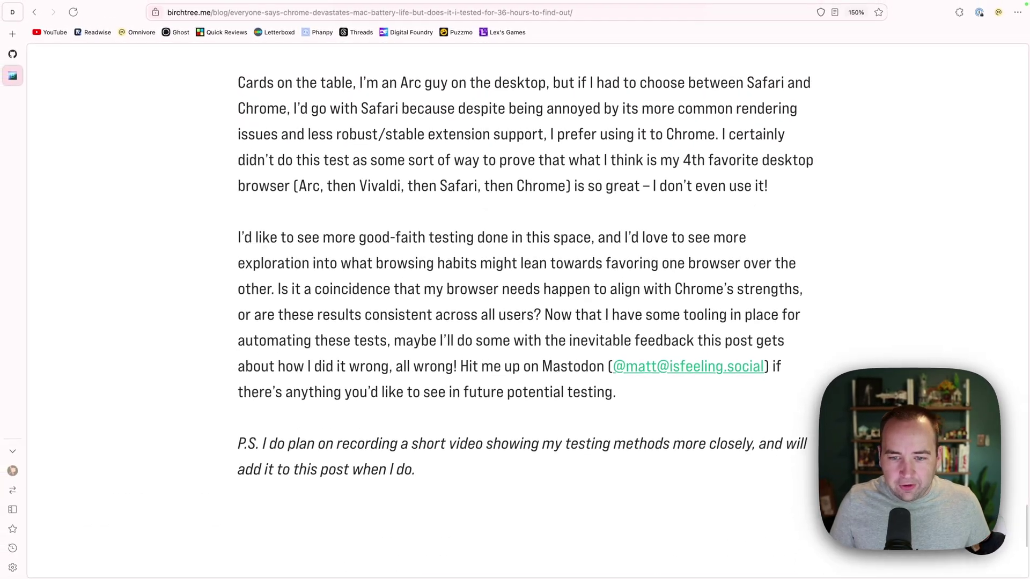
# - After finishing the article, switch to the browser-battery-testing GitHub repository tab
pyautogui.hotkey('ctrl', 'Right')
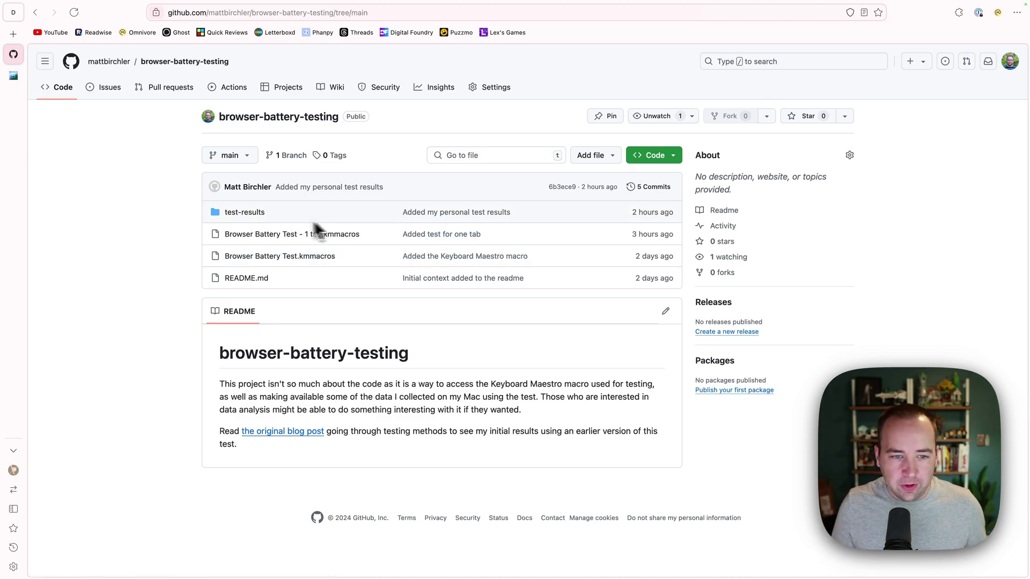
# - Look inside the test-results folder of CSV files, then return to the repository root
pyautogui.click(244, 212)
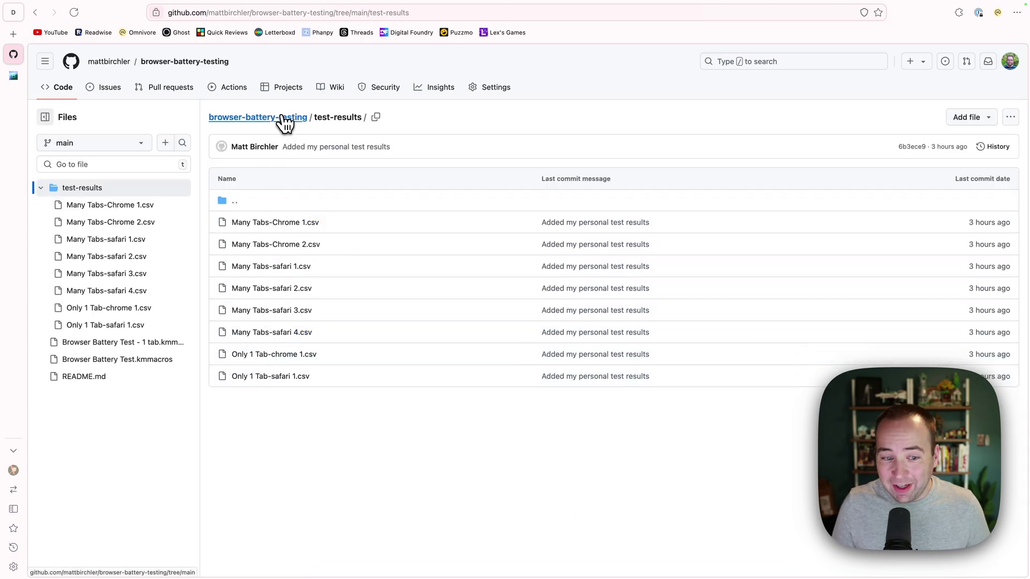
pyautogui.click(286, 123)
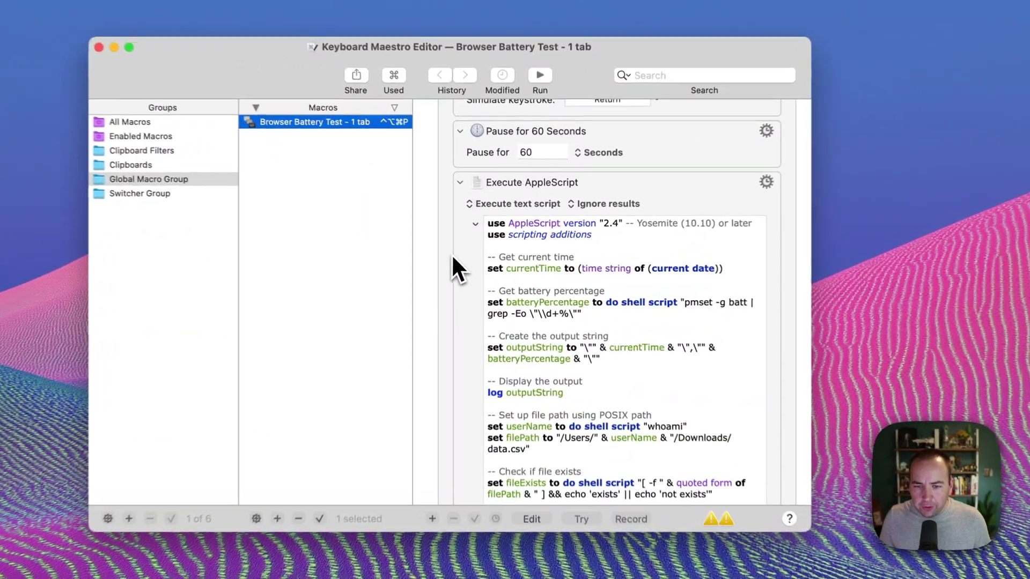
pyautogui.scroll(-10, 449, 252)
pyautogui.scroll(-10, 449, 252)
pyautogui.scroll(15, 448, 252)
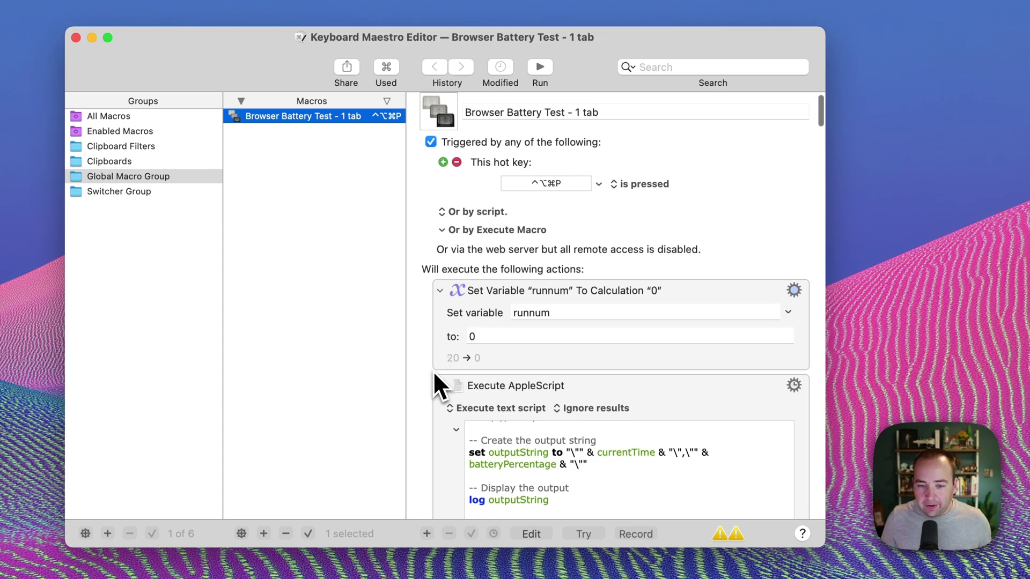
pyautogui.scroll(-5, 433, 370)
pyautogui.scroll(-5, 433, 371)
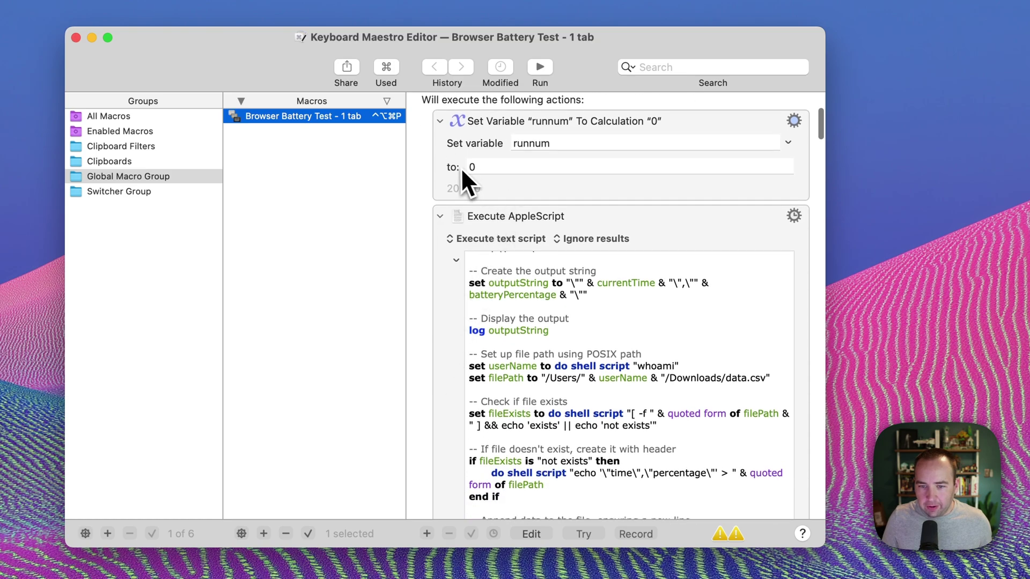
pyautogui.scroll(5, 531, 355)
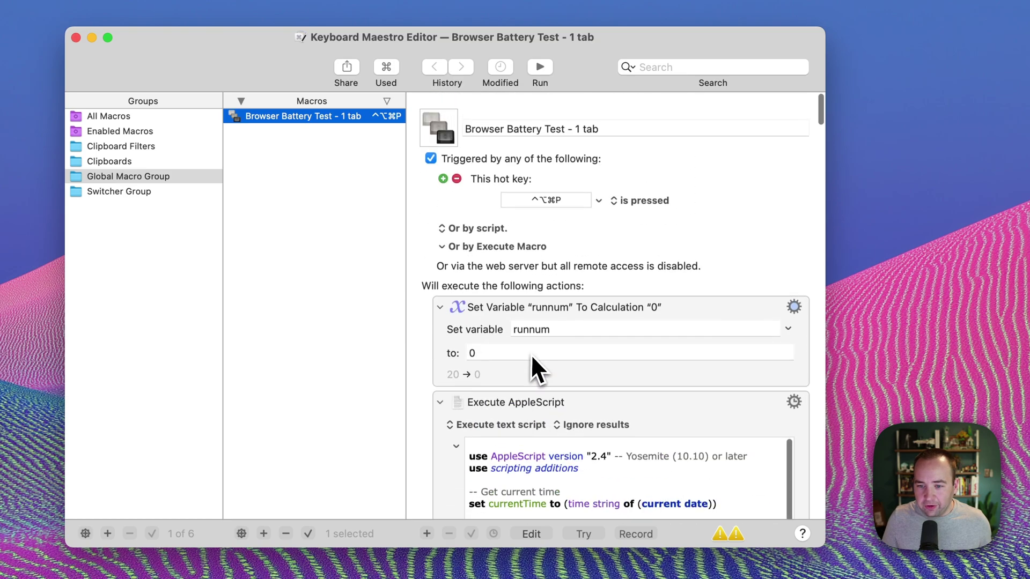
pyautogui.scroll(-8, 447, 378)
pyautogui.scroll(-3, 429, 386)
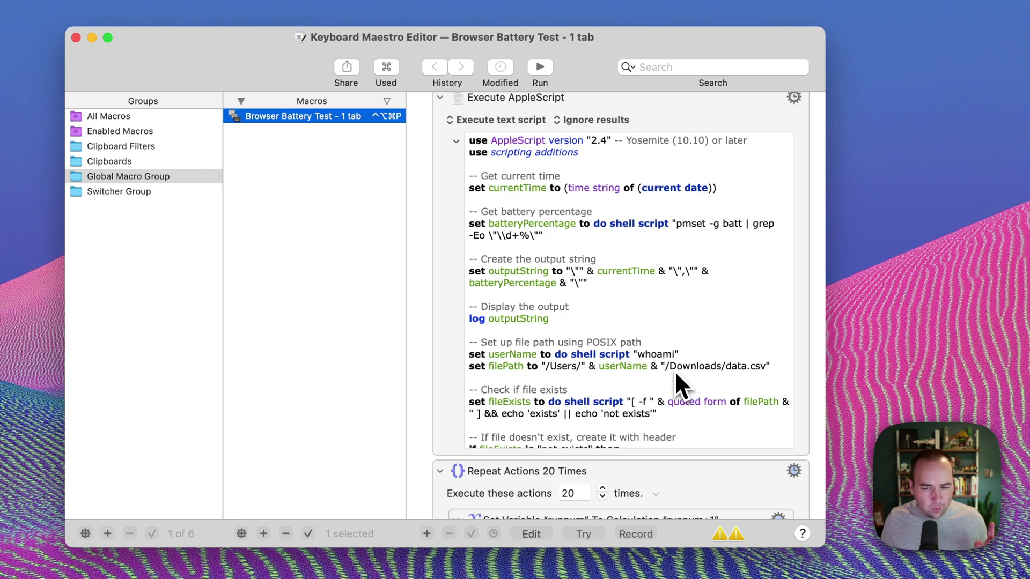
pyautogui.scroll(-5, 627, 322)
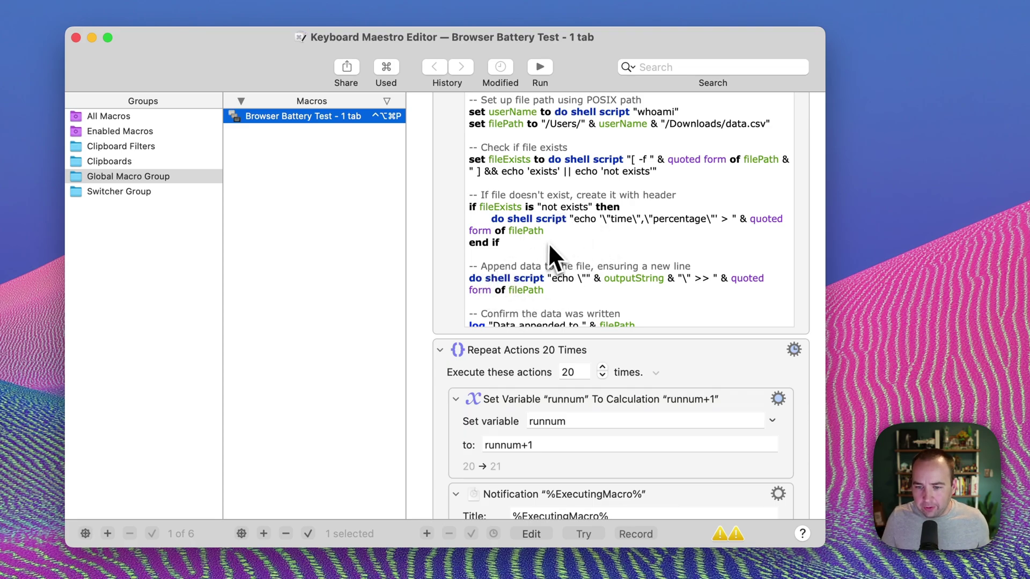
pyautogui.scroll(-4, 438, 410)
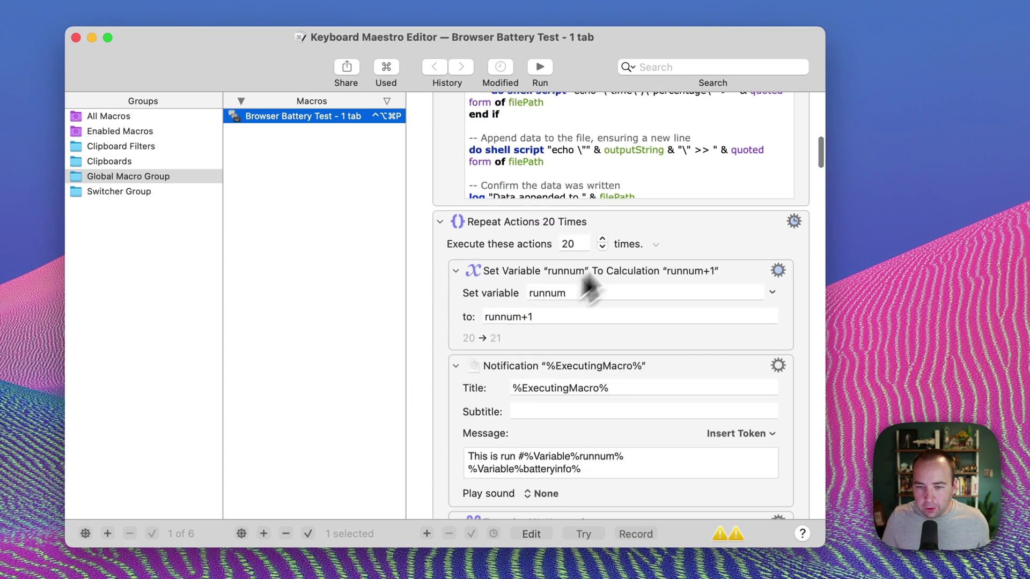
pyautogui.click(657, 222)
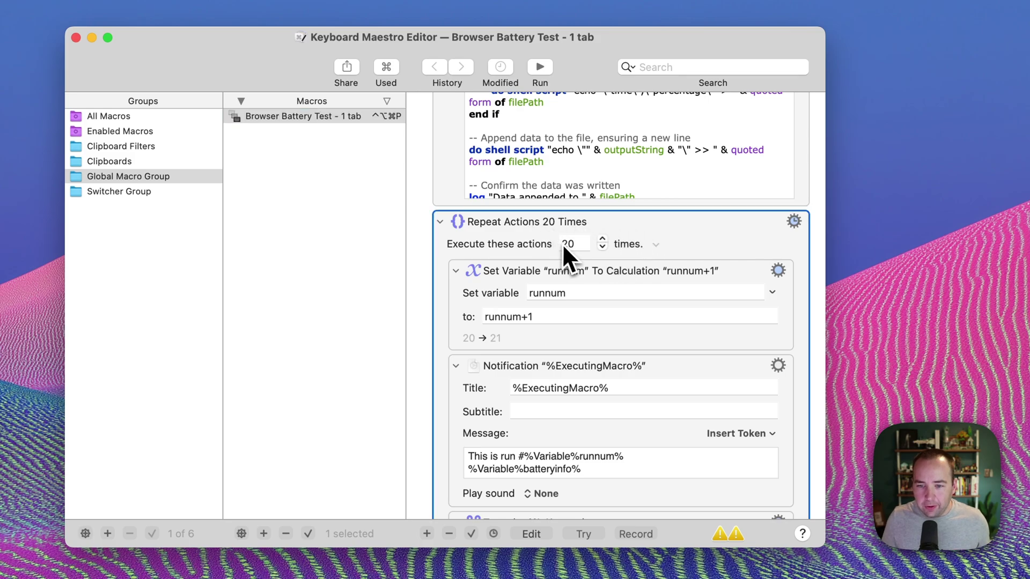
pyautogui.click(605, 248)
pyautogui.click(605, 238)
pyautogui.click(635, 225)
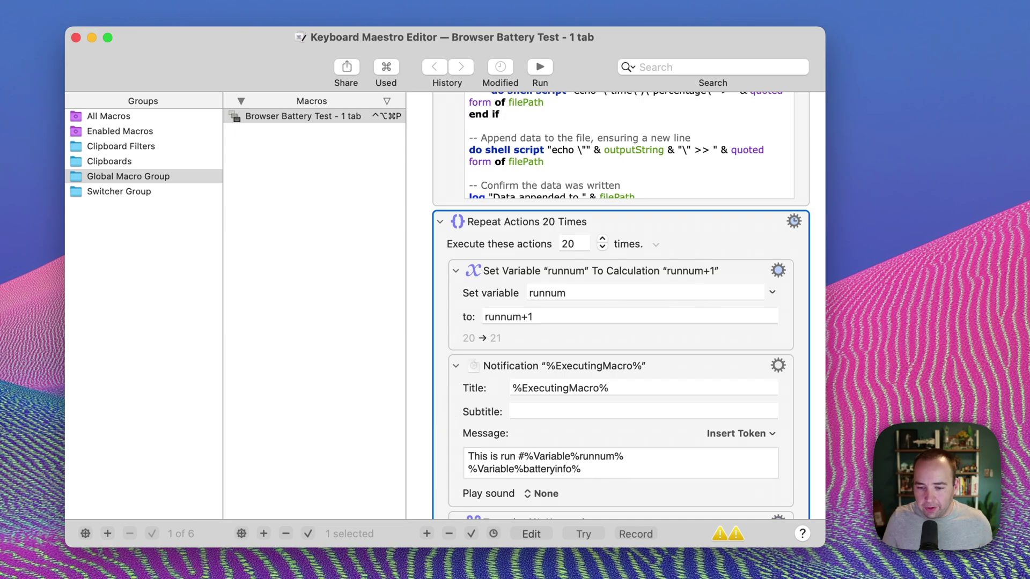
pyautogui.scroll(-3, 577, 363)
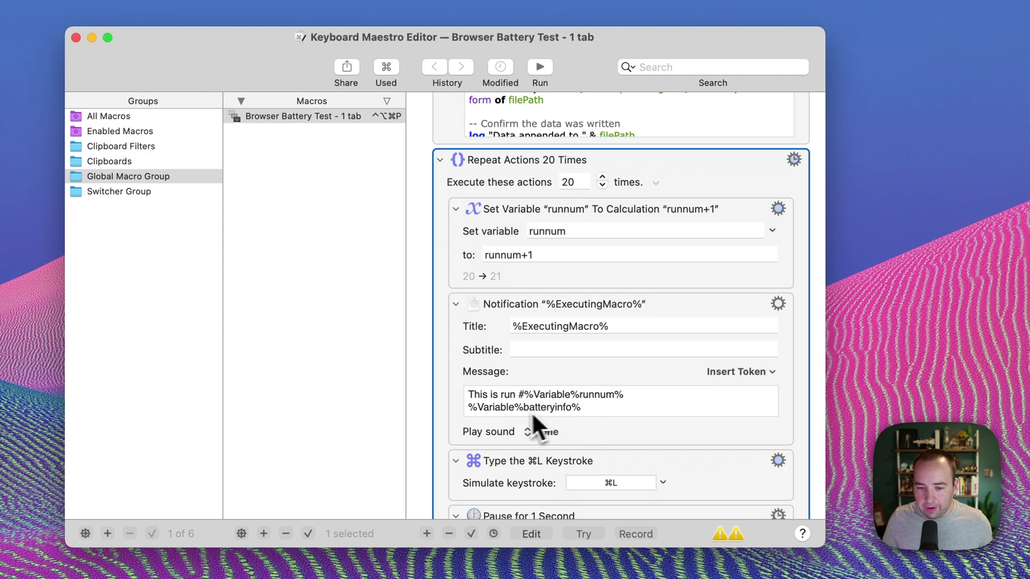
pyautogui.scroll(-5, 523, 419)
pyautogui.scroll(-3, 519, 444)
pyautogui.scroll(-4, 520, 444)
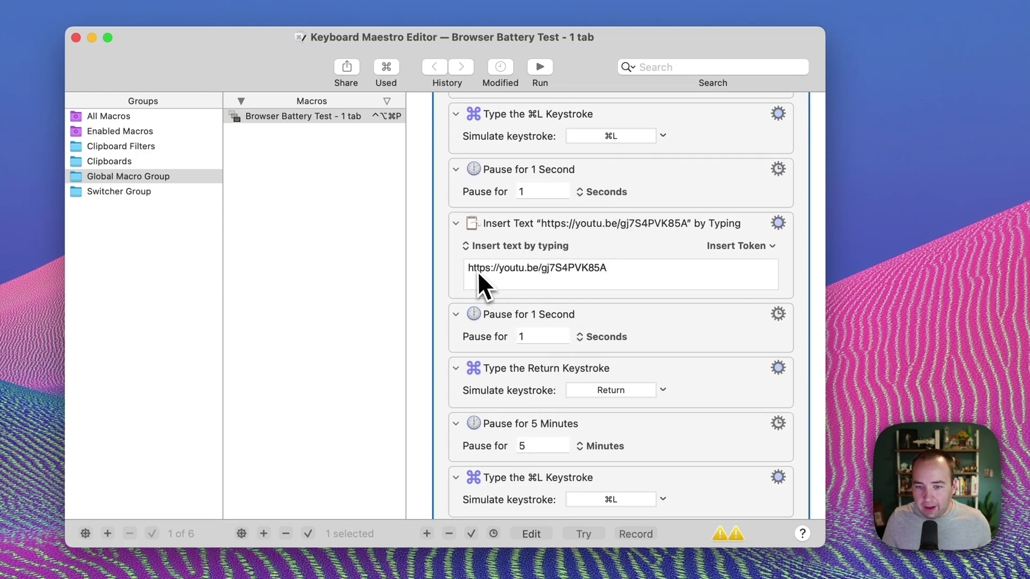
pyautogui.scroll(-5, 579, 330)
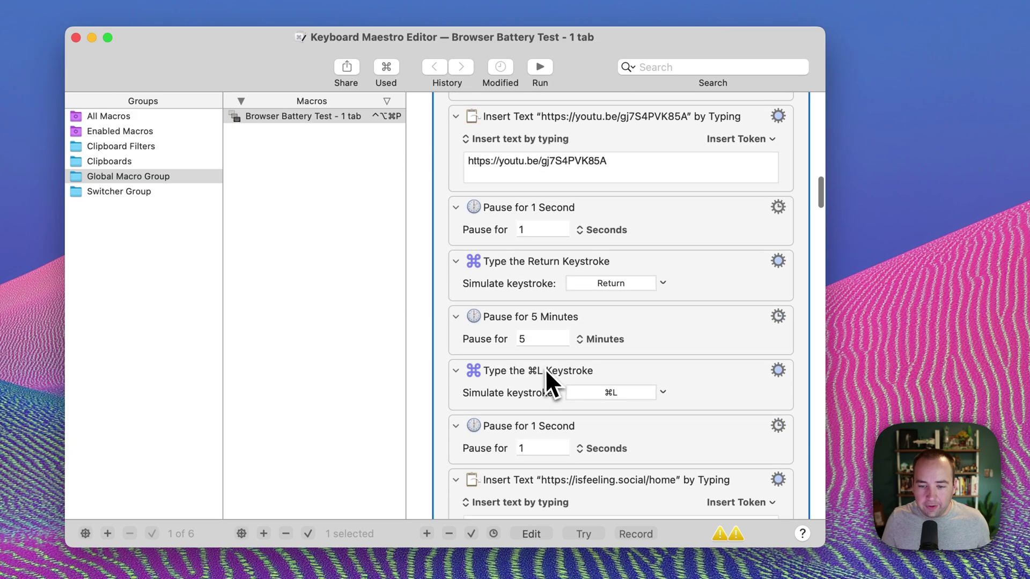
pyautogui.scroll(-2, 545, 368)
pyautogui.scroll(-3, 545, 378)
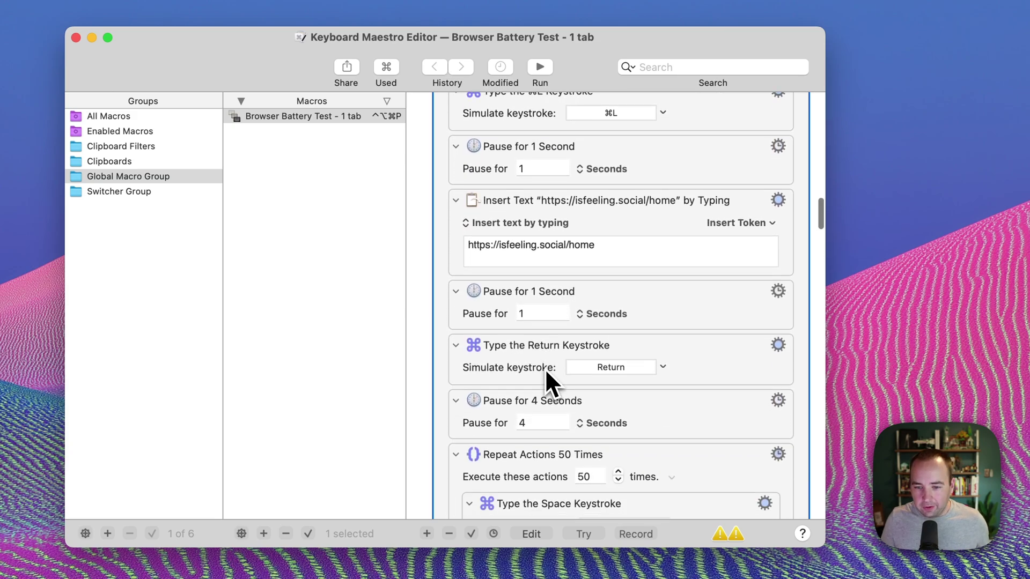
pyautogui.scroll(-2, 545, 378)
pyautogui.scroll(3, 567, 315)
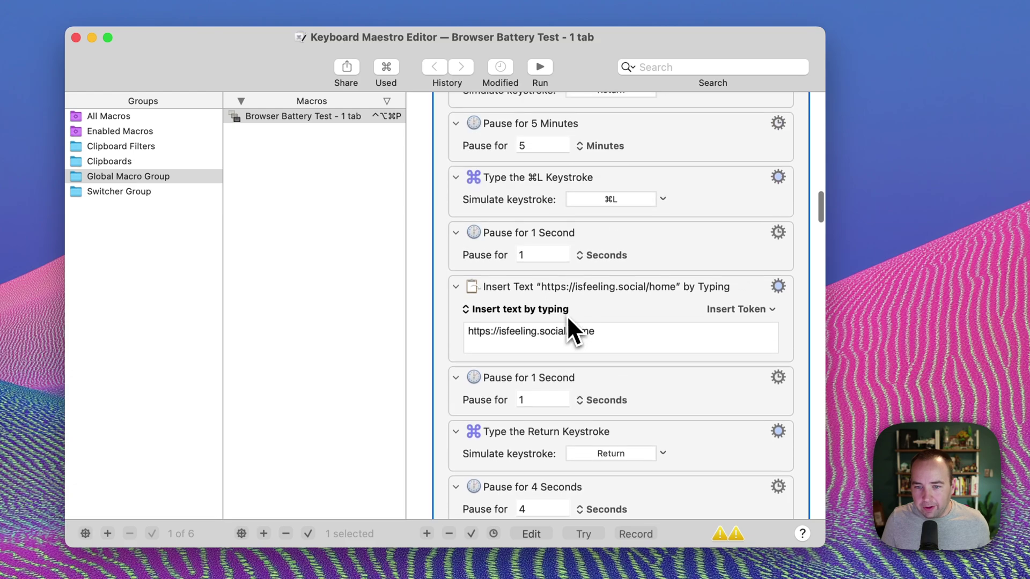
pyautogui.scroll(2, 567, 316)
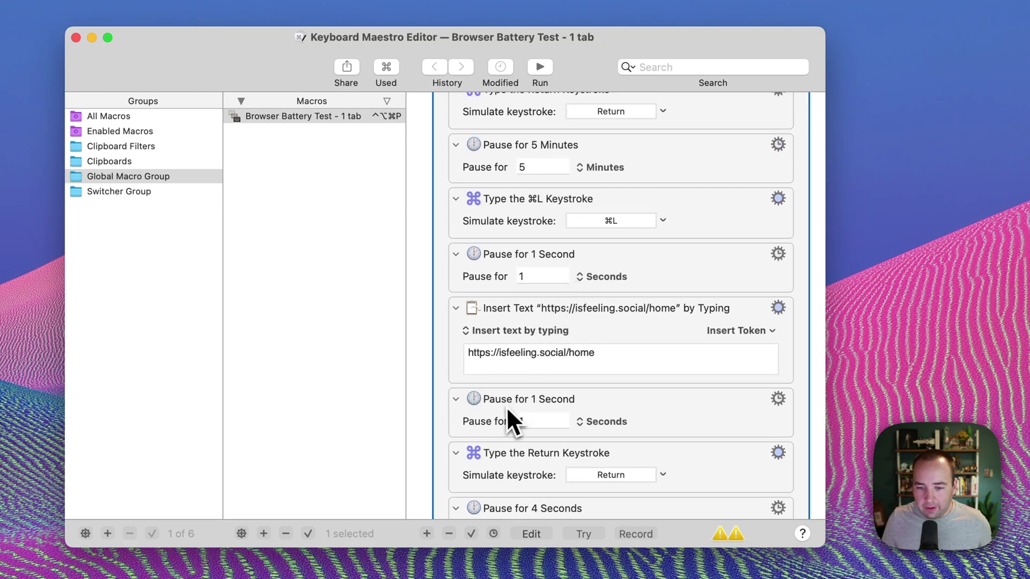
pyautogui.scroll(-3, 505, 407)
pyautogui.scroll(-2, 504, 409)
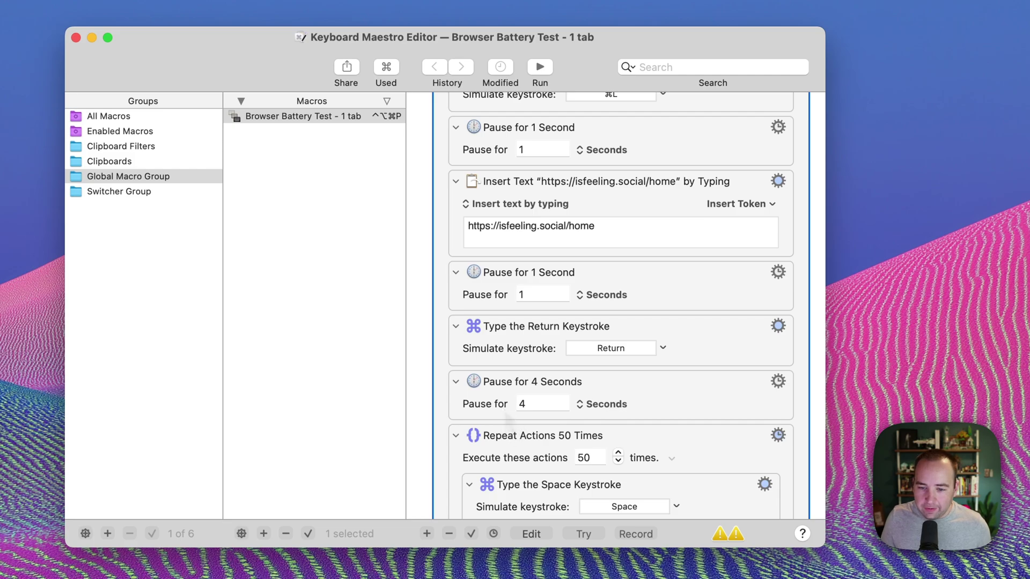
pyautogui.scroll(-3, 503, 409)
pyautogui.scroll(-3, 504, 409)
pyautogui.scroll(-2, 504, 409)
pyautogui.scroll(-3, 503, 410)
pyautogui.scroll(-2, 504, 410)
pyautogui.scroll(-1, 504, 410)
pyautogui.scroll(-3, 510, 402)
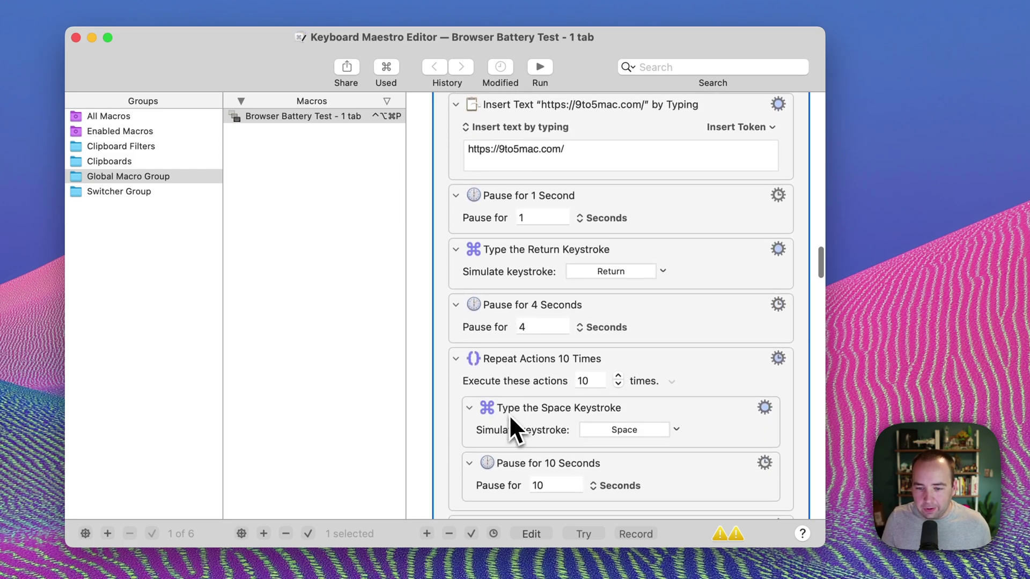
pyautogui.scroll(-2, 510, 410)
pyautogui.scroll(-4, 514, 386)
pyautogui.scroll(-2, 498, 398)
pyautogui.scroll(-2, 498, 398)
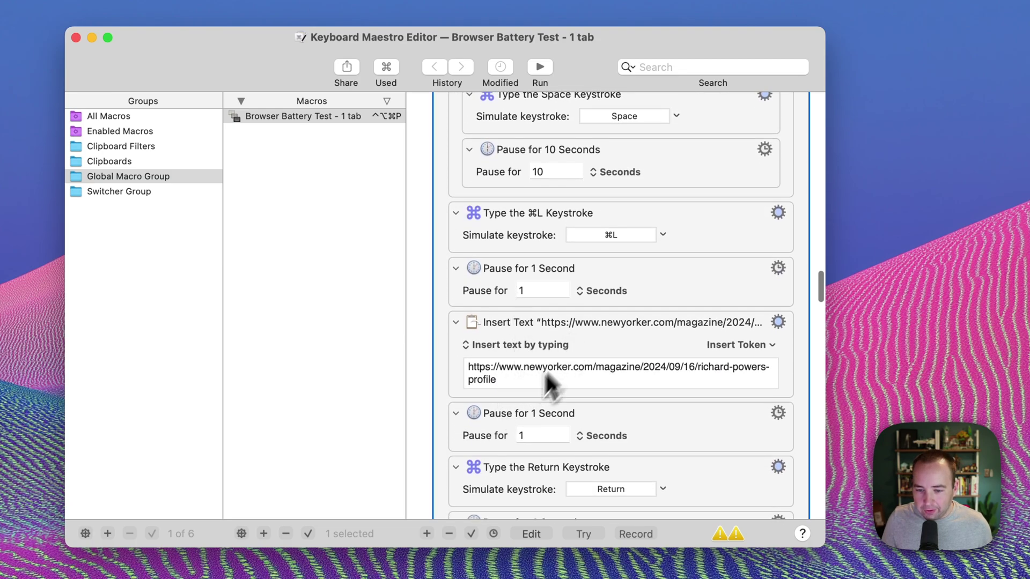
pyautogui.scroll(-3, 515, 395)
pyautogui.scroll(-2, 512, 412)
pyautogui.scroll(-1, 513, 413)
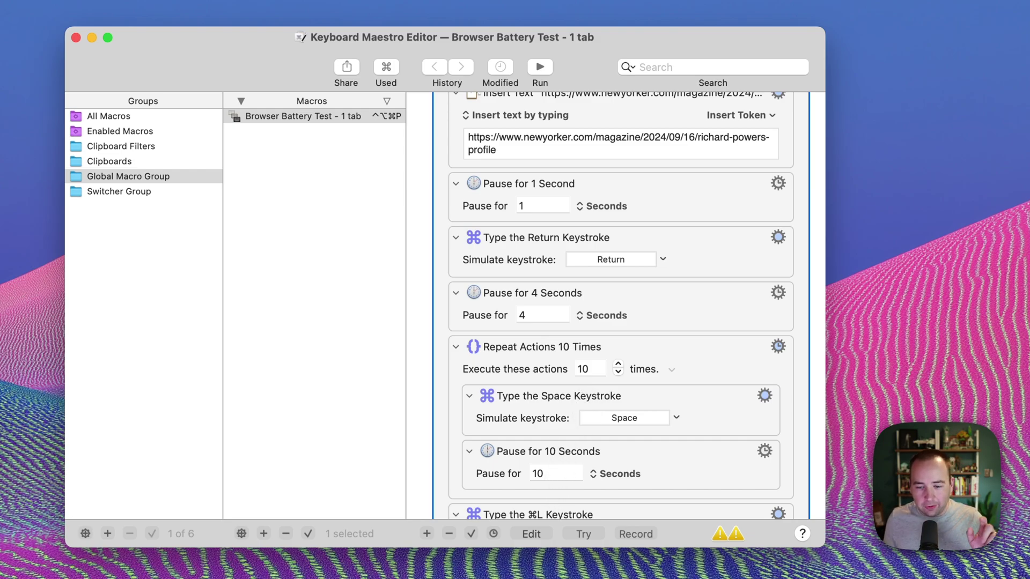
pyautogui.scroll(-2, 546, 478)
pyautogui.scroll(-1, 546, 479)
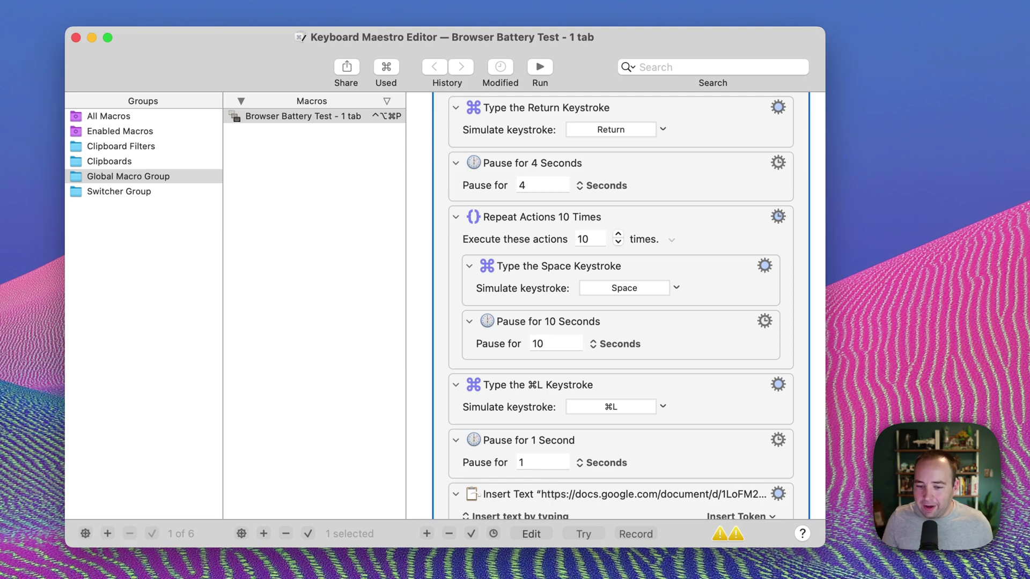
pyautogui.scroll(-3, 667, 443)
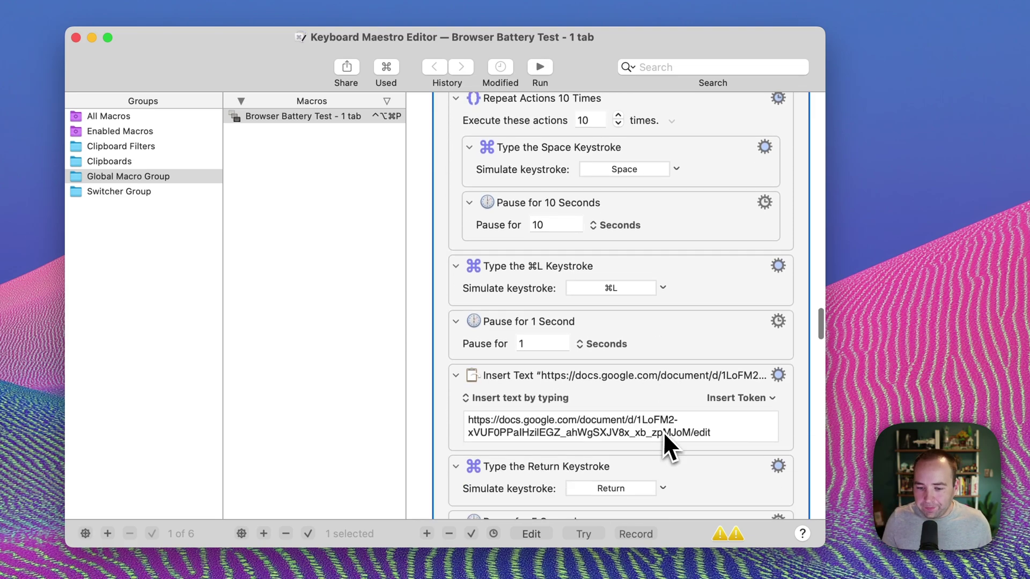
pyautogui.scroll(-5, 667, 443)
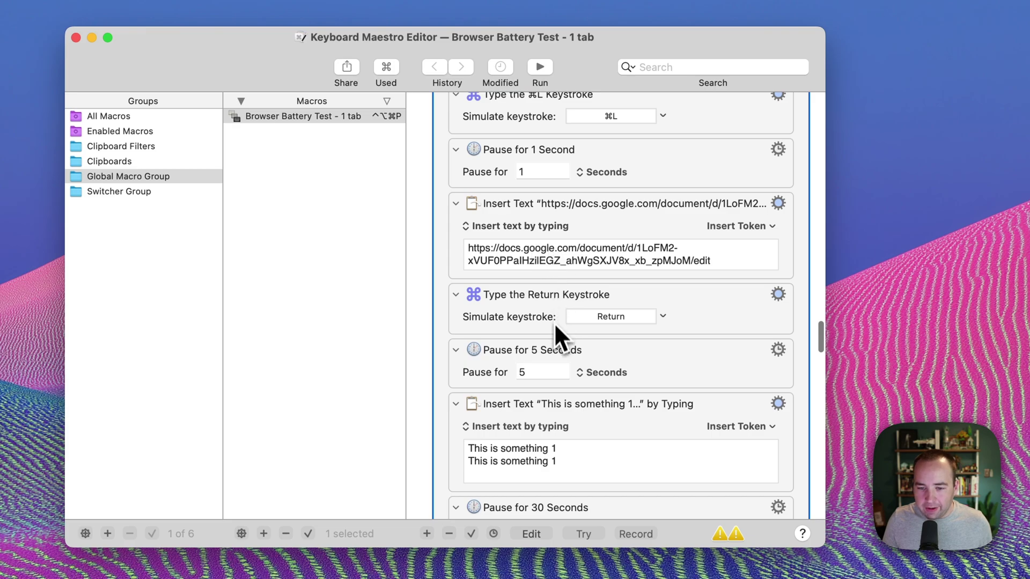
pyautogui.scroll(-2, 636, 434)
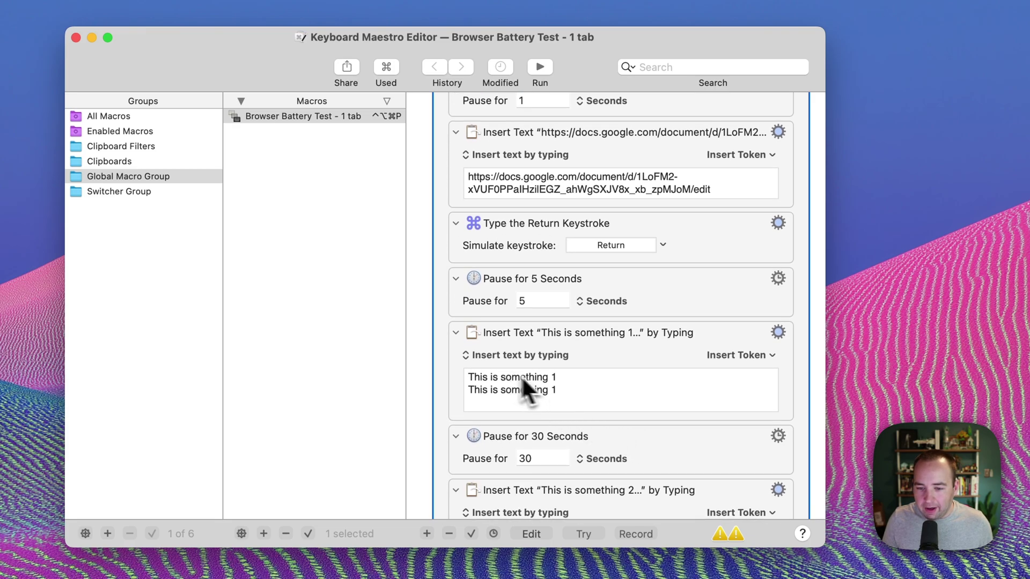
pyautogui.scroll(-5, 628, 418)
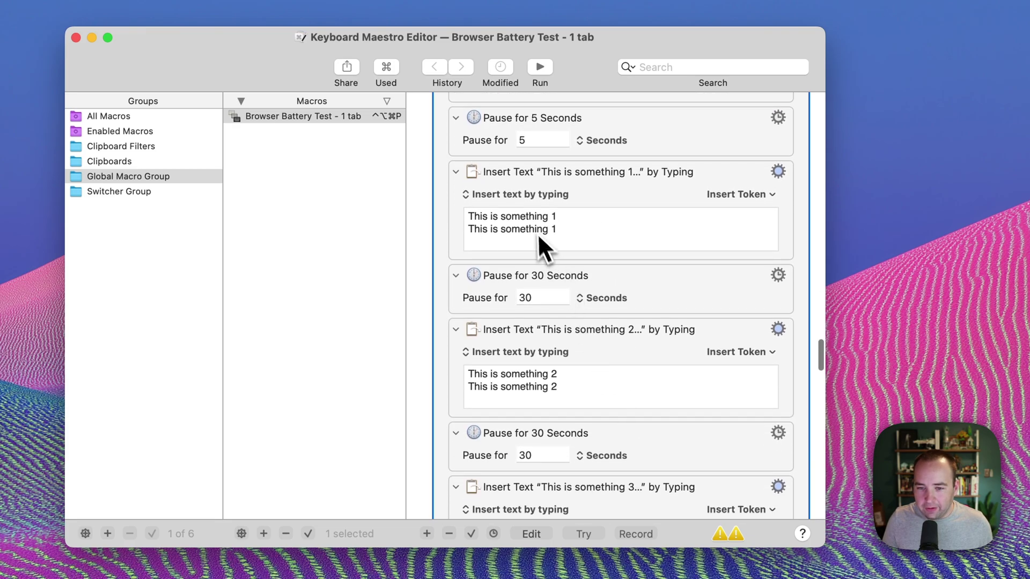
pyautogui.scroll(-5, 555, 435)
pyautogui.scroll(-4, 556, 434)
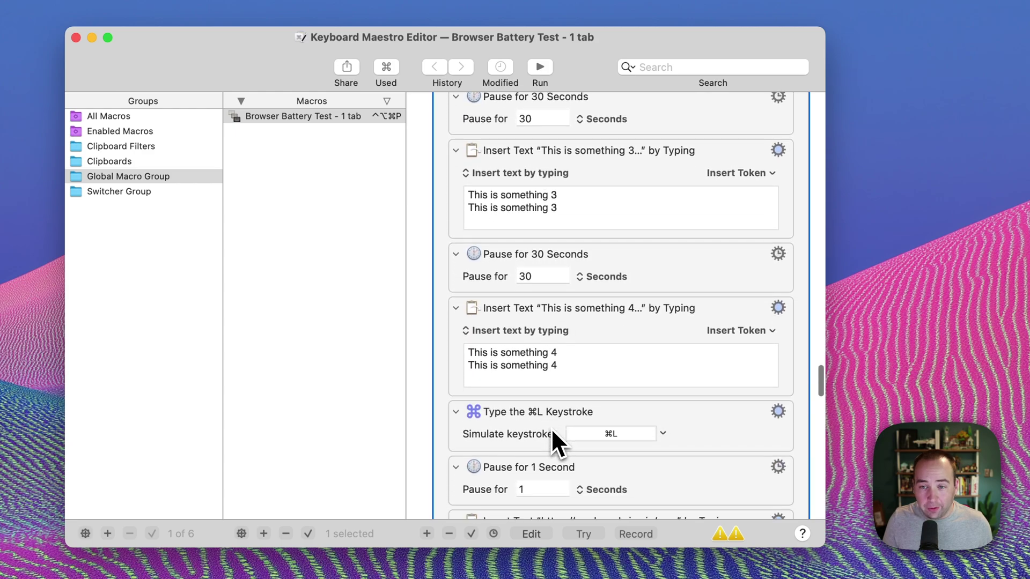
pyautogui.scroll(-5, 551, 434)
pyautogui.scroll(-3, 551, 434)
pyautogui.scroll(-5, 668, 370)
pyautogui.scroll(-4, 678, 374)
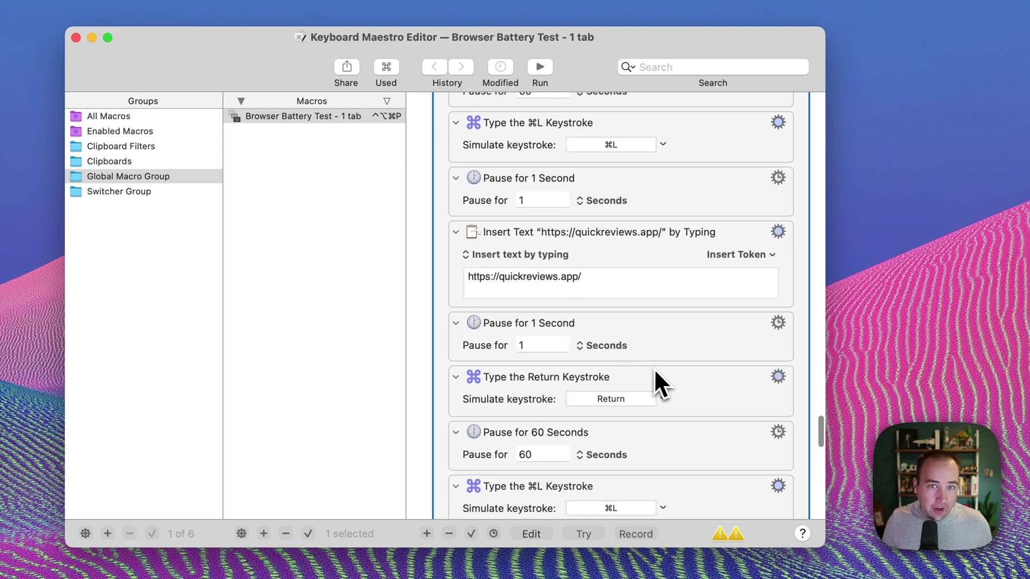
pyautogui.scroll(-5, 654, 367)
pyautogui.scroll(-3, 654, 368)
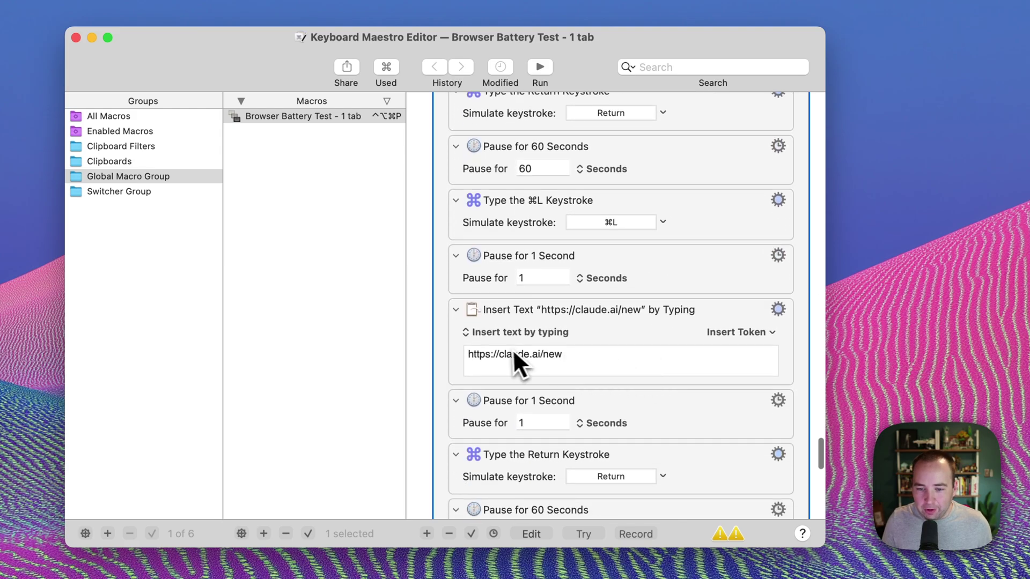
pyautogui.scroll(-5, 651, 399)
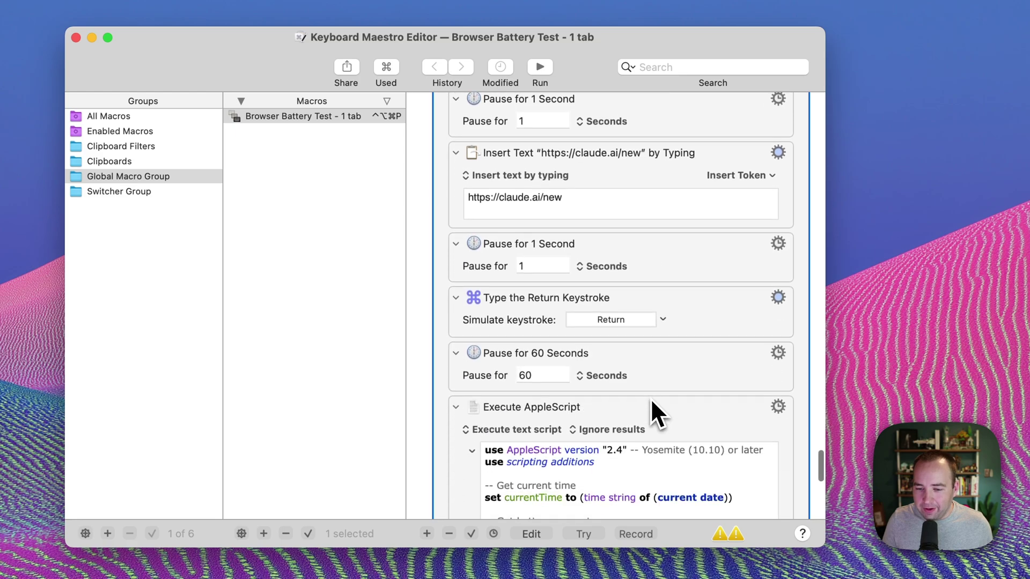
pyautogui.scroll(-5, 651, 399)
pyautogui.scroll(-2, 651, 399)
pyautogui.scroll(-3, 467, 367)
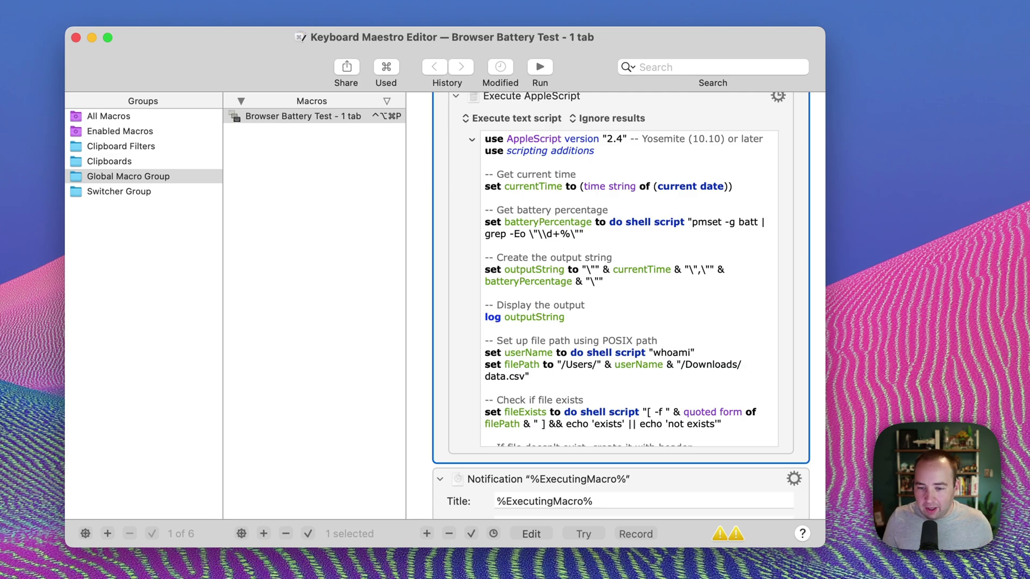
pyautogui.scroll(-5, 563, 322)
pyautogui.scroll(-5, 563, 322)
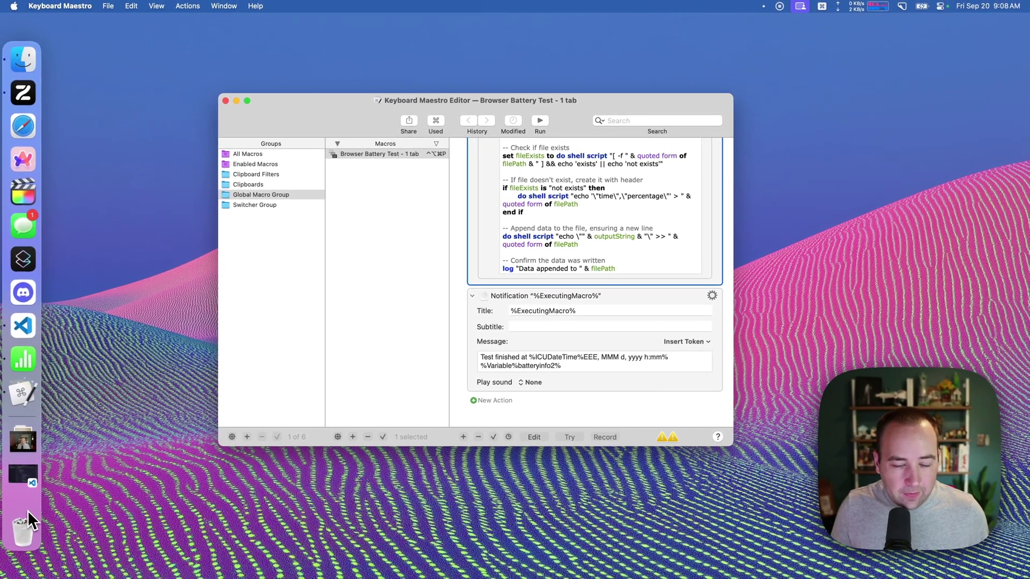
# - Bring up the Browser Testing 2 spreadsheet and show its Only 1 Tab sheet
pyautogui.click(23, 484)
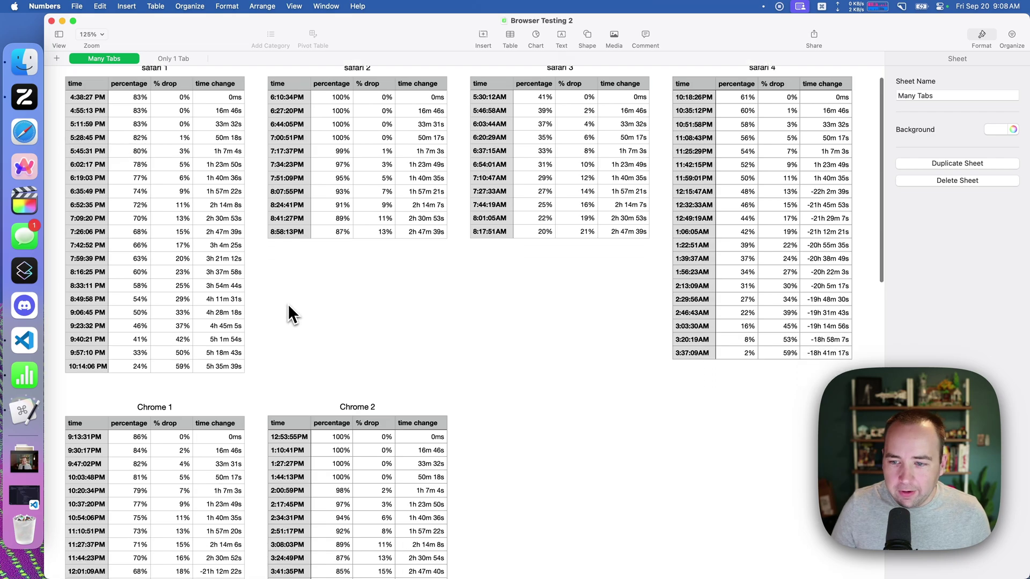
pyautogui.scroll(-3, 292, 315)
pyautogui.scroll(5, 292, 315)
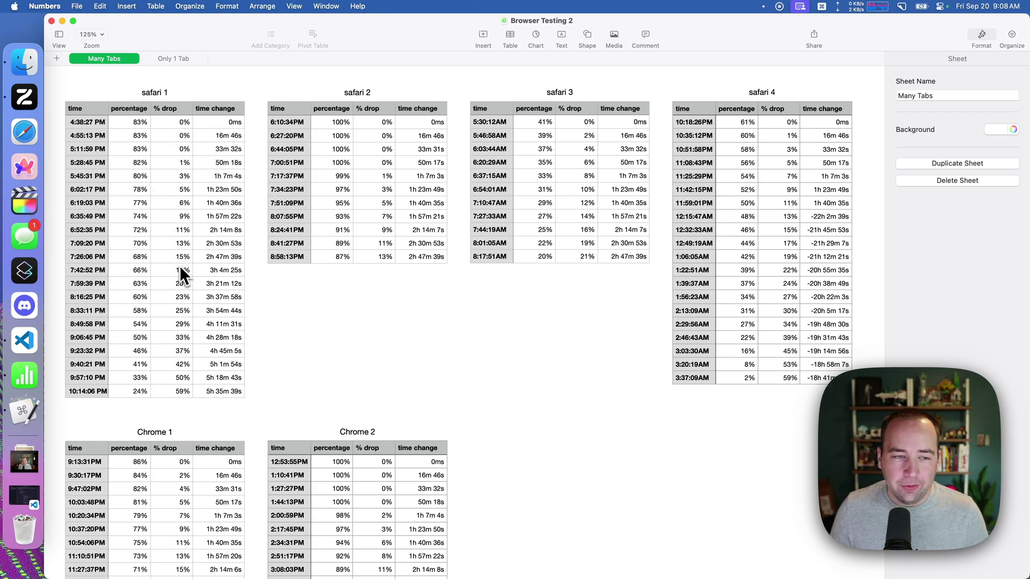
pyautogui.click(174, 58)
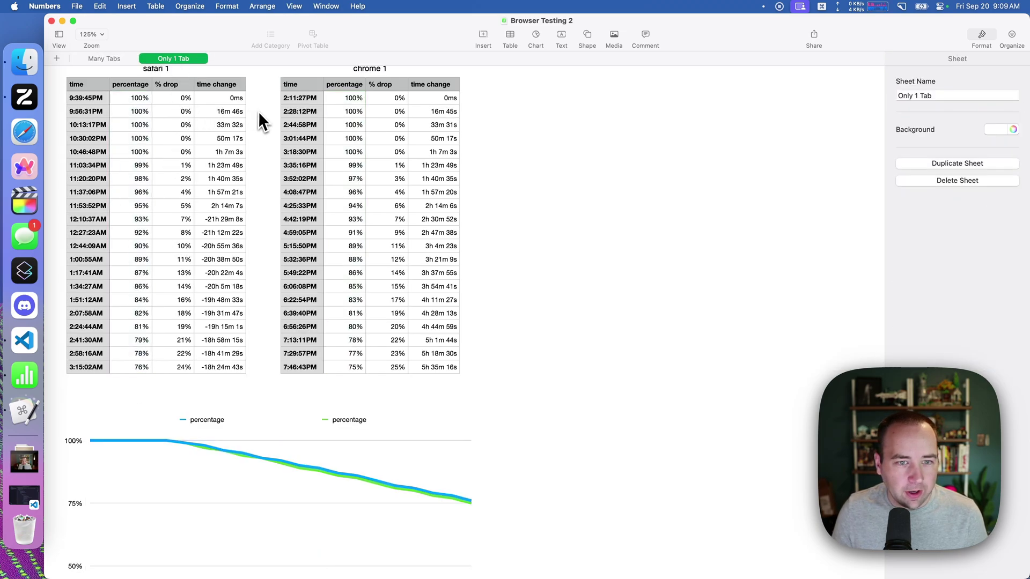
pyautogui.scroll(2, 259, 111)
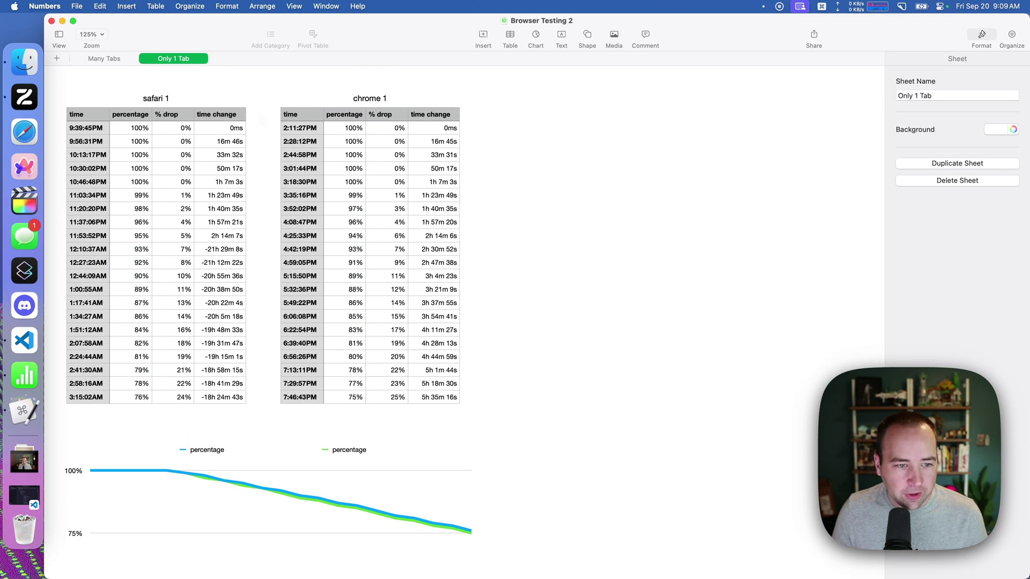
# - On the Many Tabs sheet, compare safari 3's 2% and 21% drops with safari 2's 3% drop
pyautogui.click(105, 59)
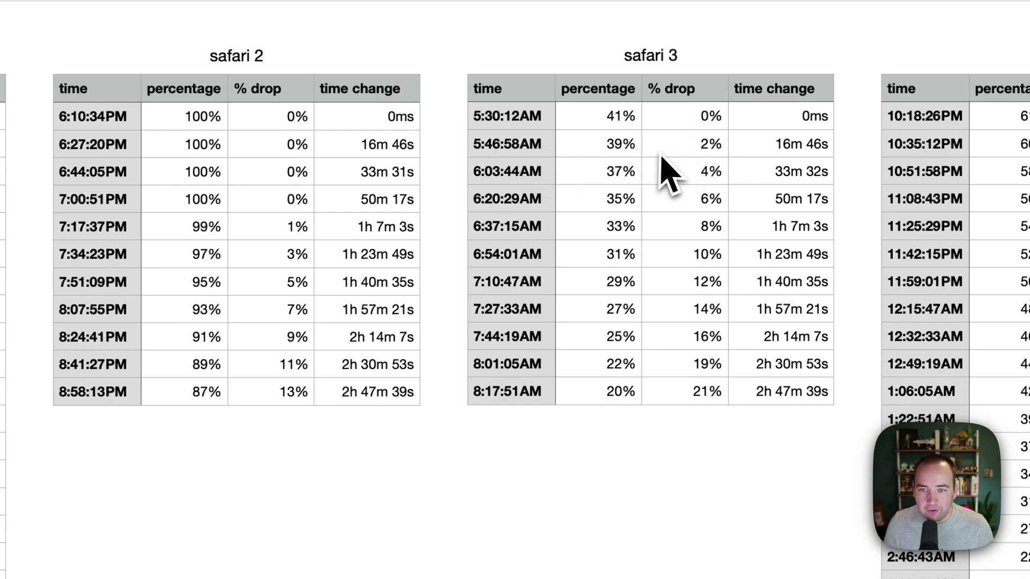
pyautogui.click(694, 158)
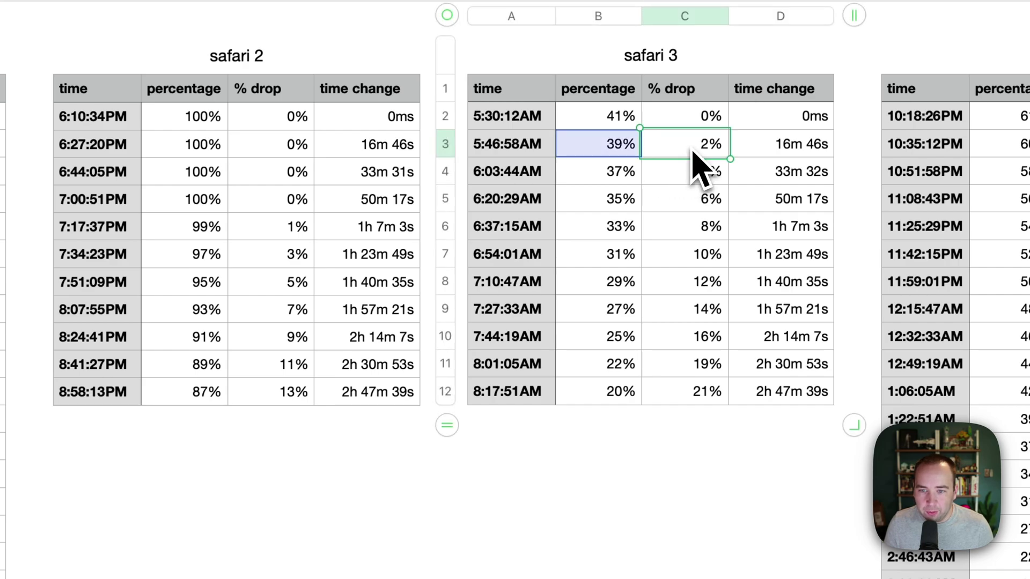
pyautogui.click(270, 266)
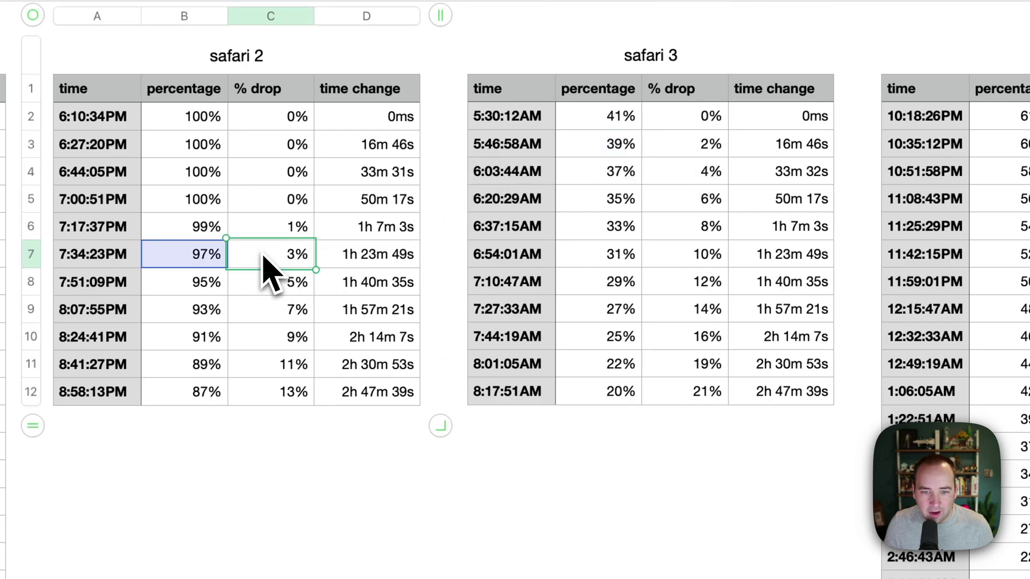
pyautogui.click(682, 161)
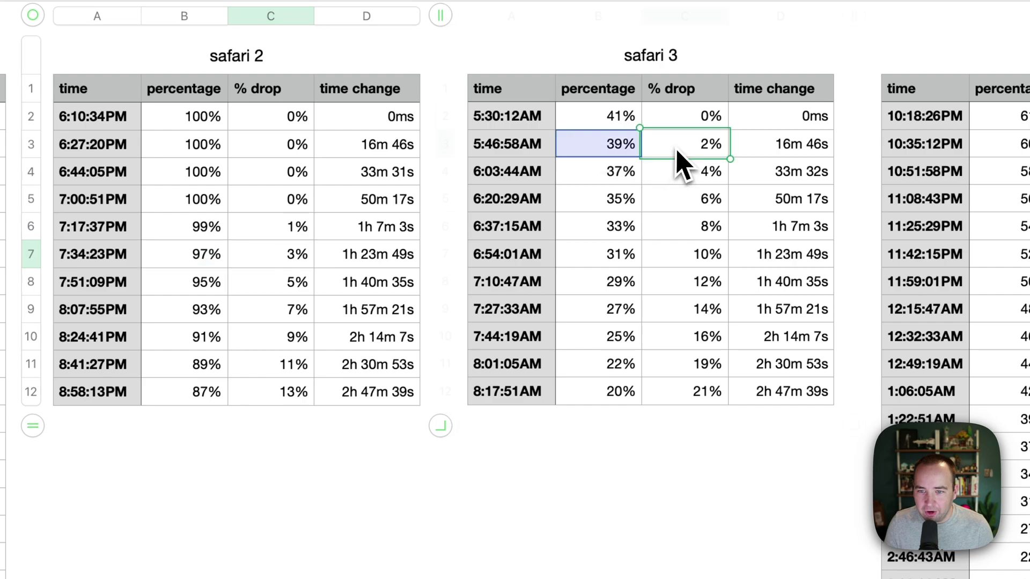
pyautogui.click(684, 395)
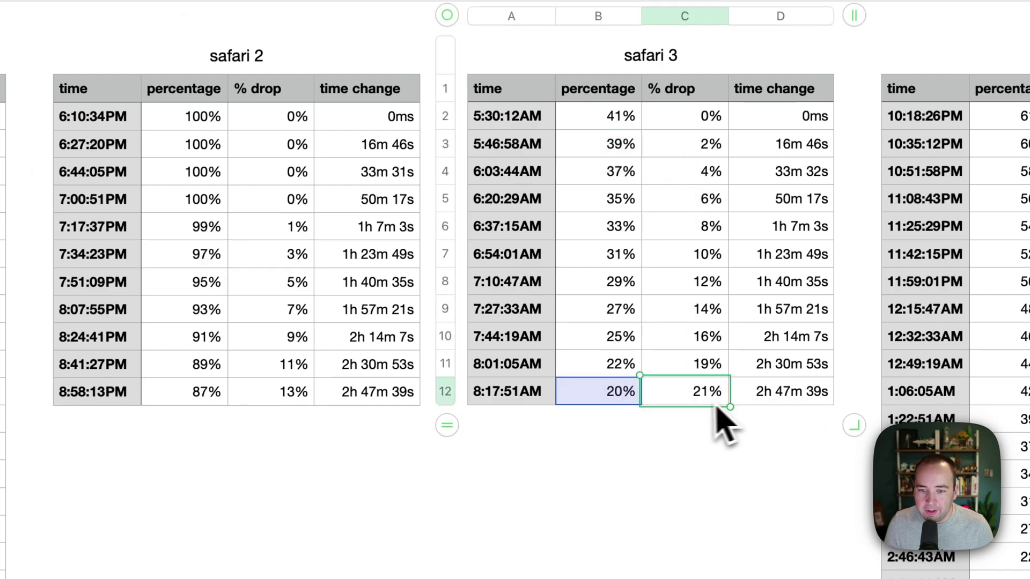
pyautogui.click(680, 446)
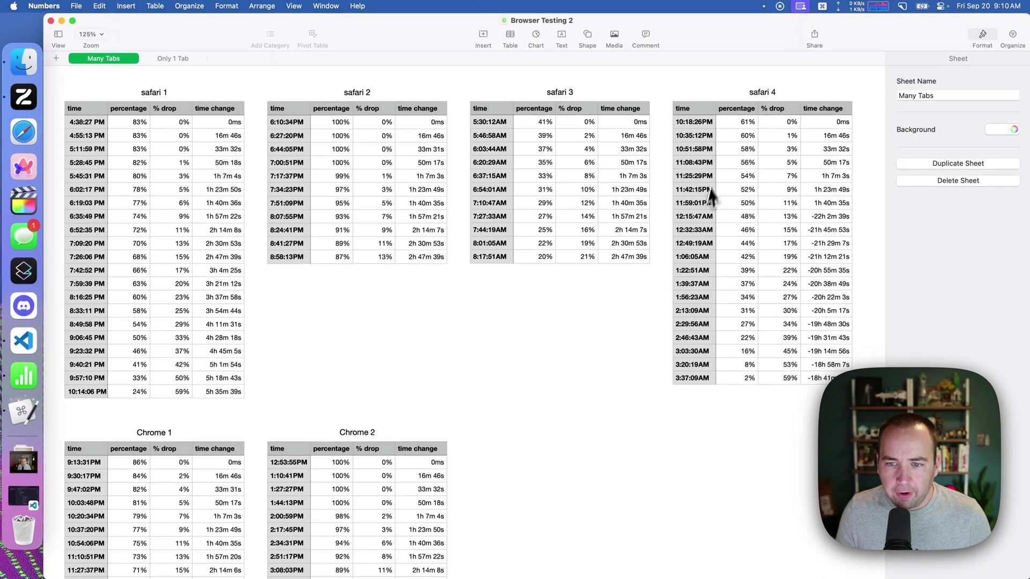
pyautogui.scroll(-10, 547, 370)
pyautogui.scroll(-5, 548, 370)
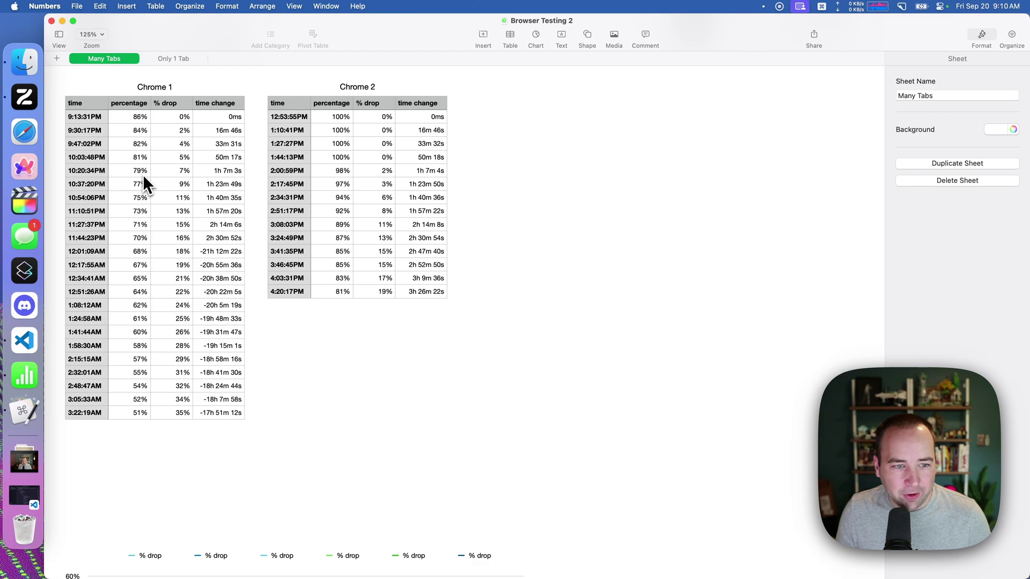
pyautogui.scroll(-5, 430, 375)
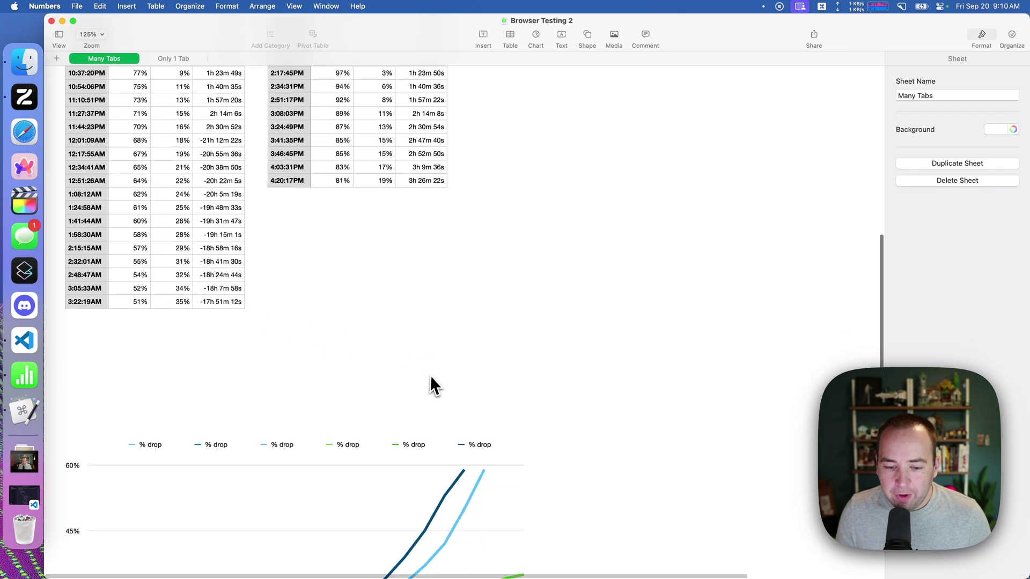
pyautogui.scroll(-5, 430, 375)
pyautogui.scroll(-3, 431, 378)
pyautogui.scroll(-1, 432, 376)
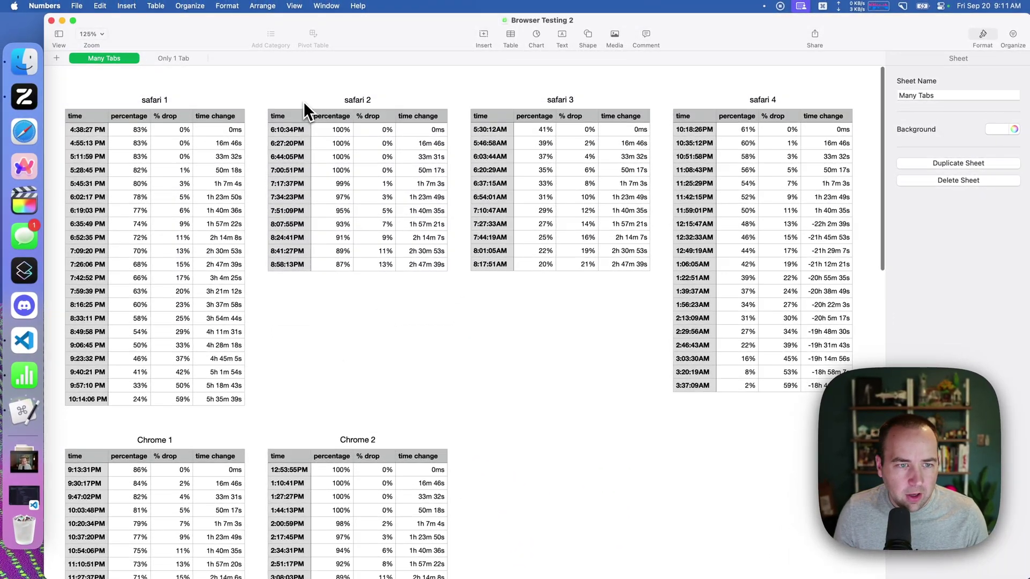
pyautogui.click(172, 58)
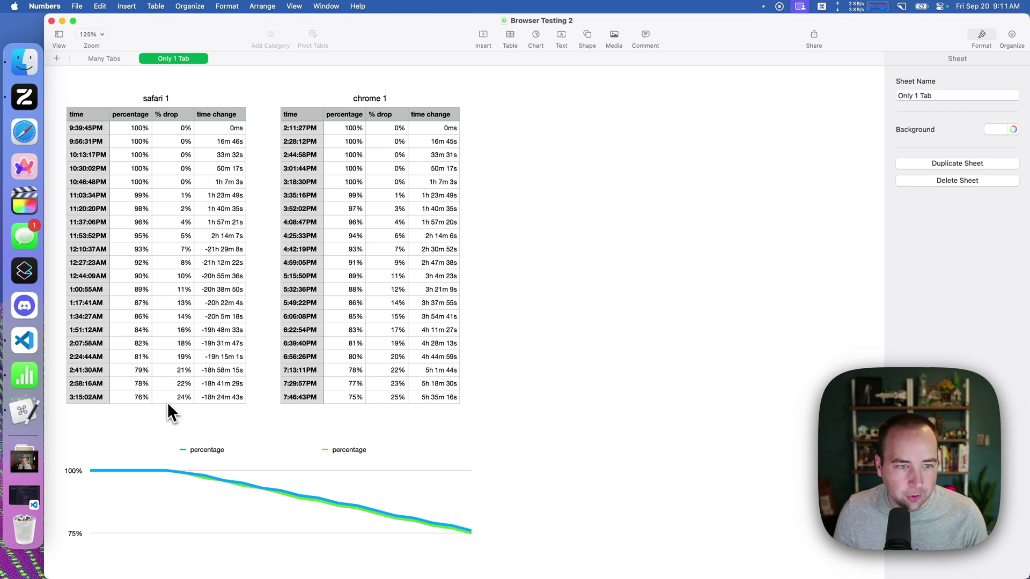
pyautogui.scroll(-5, 171, 413)
pyautogui.scroll(-5, 282, 402)
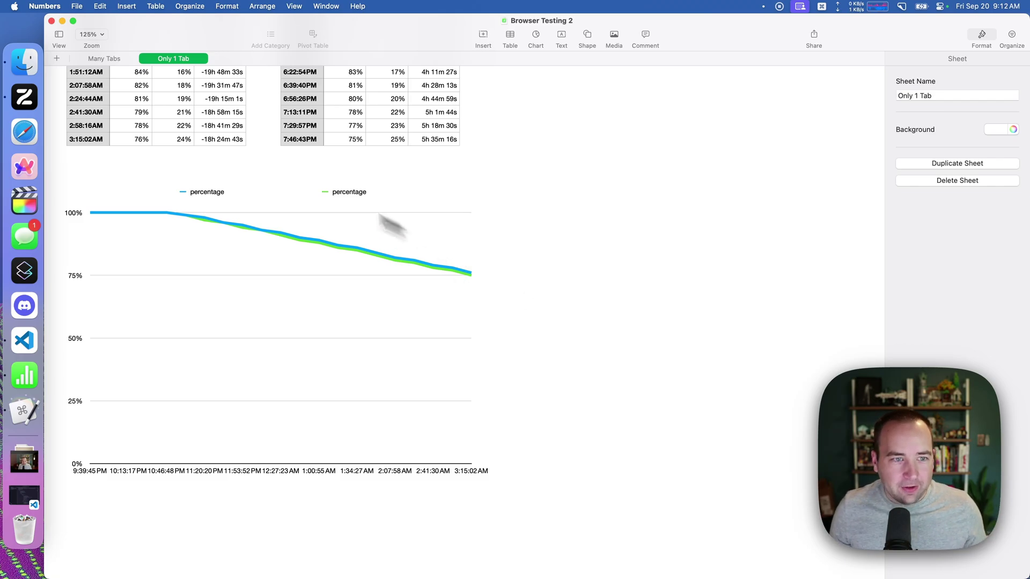
# - Revisit the Many Tabs % drop chart, then return to the Only 1 Tab chart
pyautogui.click(105, 58)
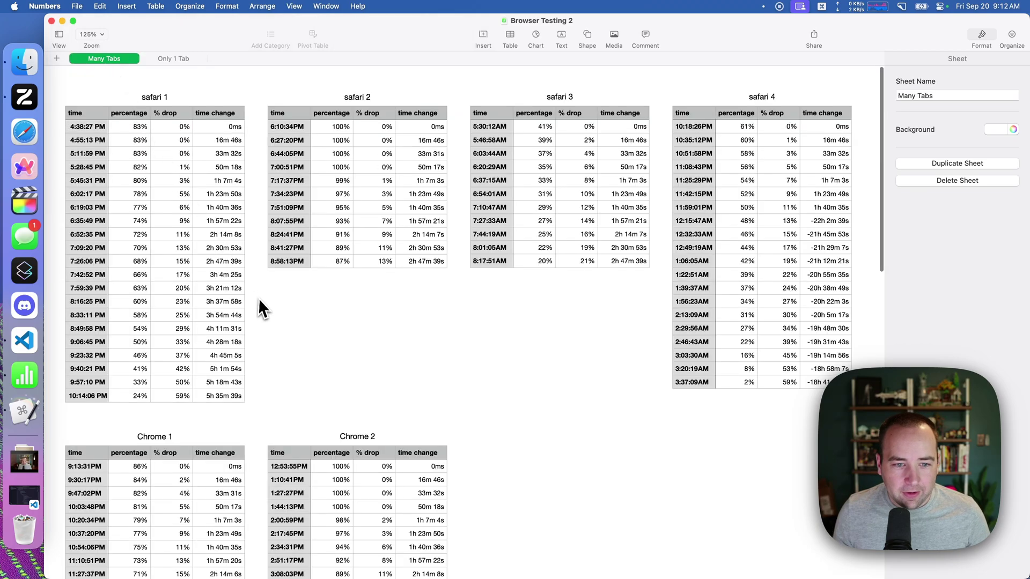
pyautogui.scroll(-8, 260, 298)
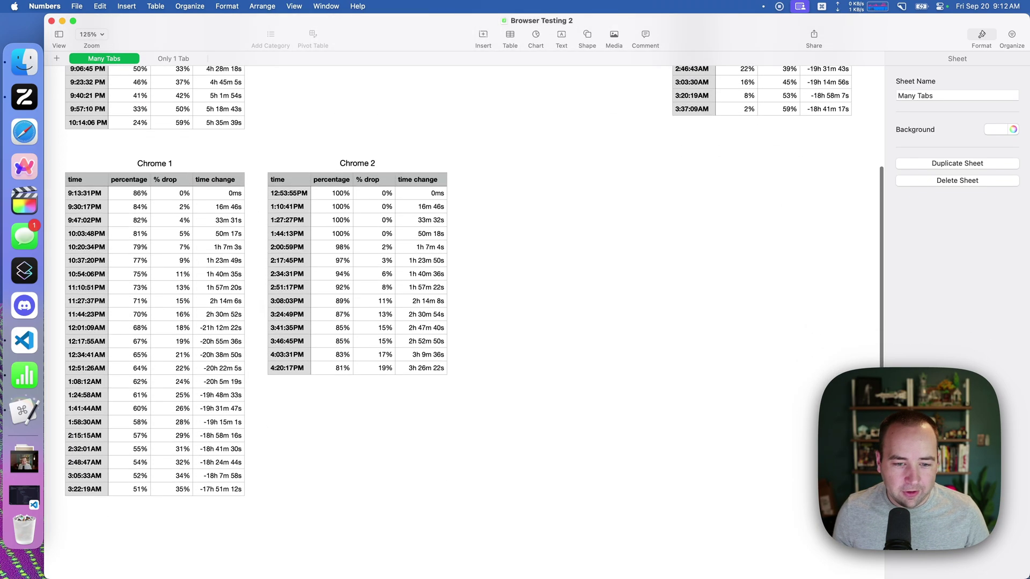
pyautogui.scroll(-10, 260, 298)
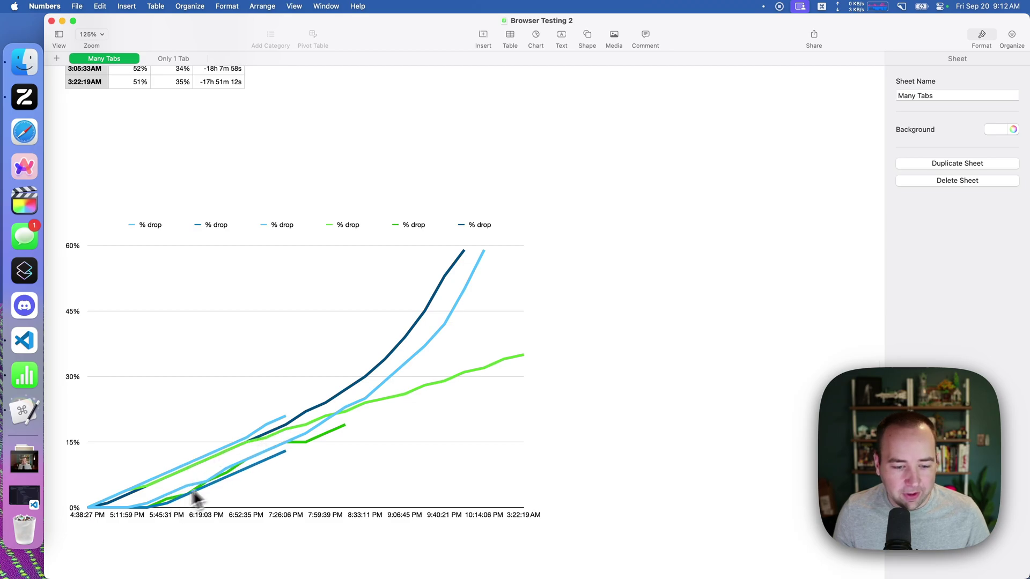
pyautogui.scroll(1, 372, 419)
pyautogui.scroll(10, 372, 422)
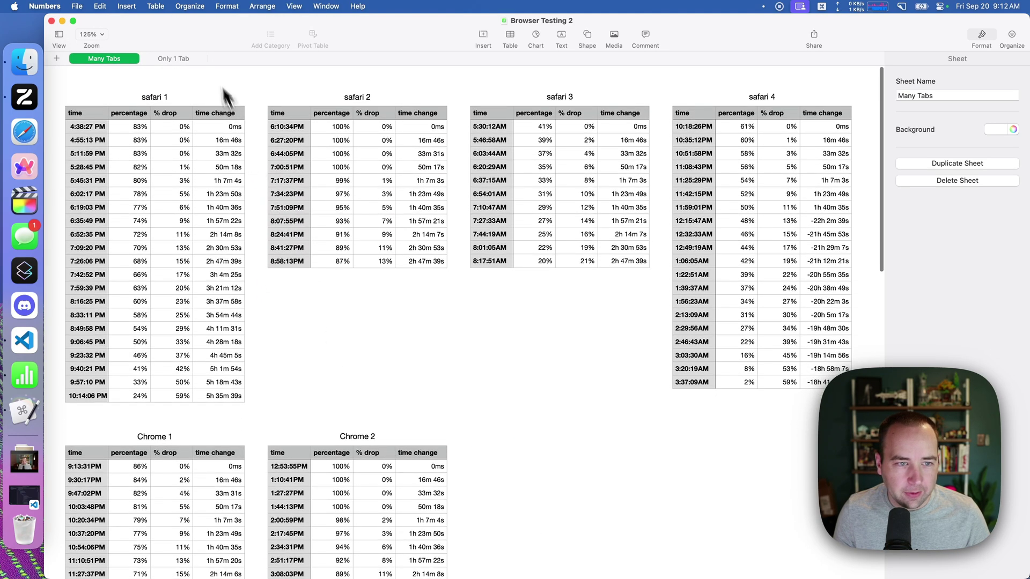
pyautogui.click(173, 58)
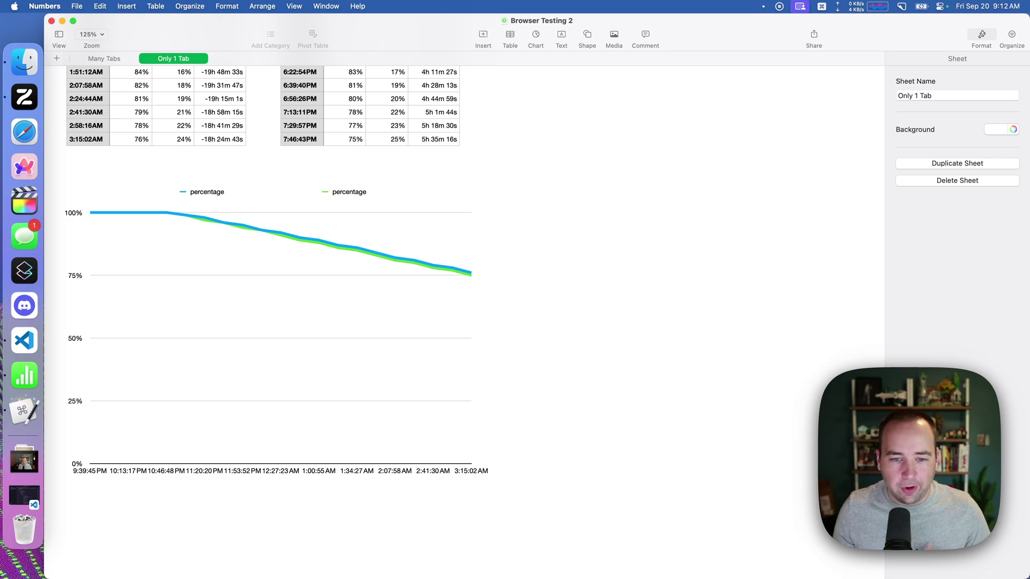
pyautogui.scroll(8, 507, 237)
pyautogui.scroll(2, 508, 237)
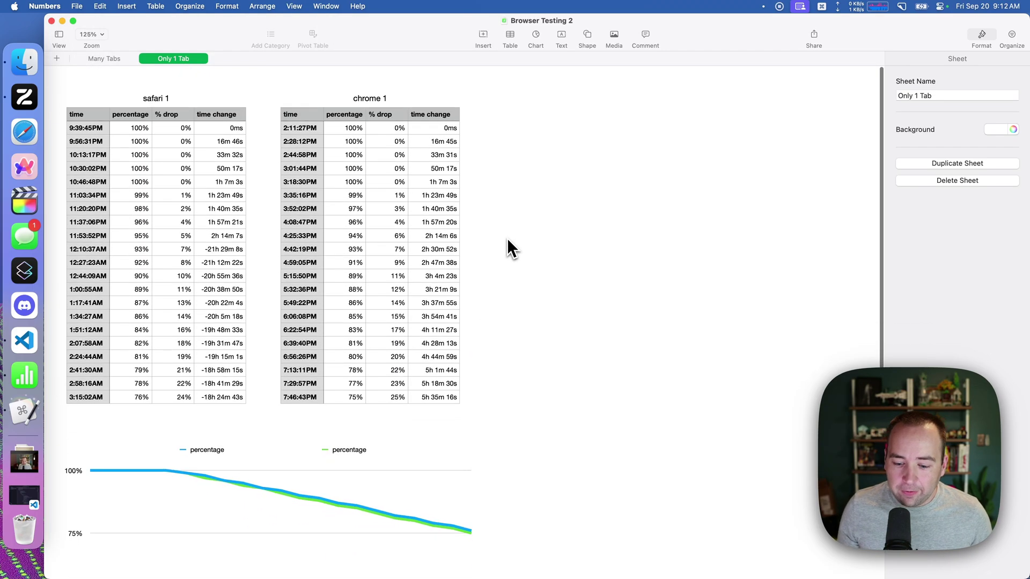